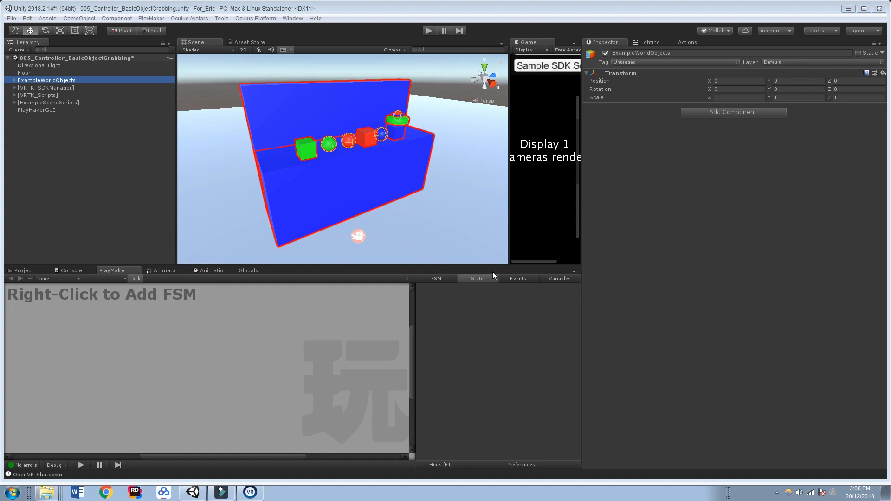
Locate the 005_Controller_BasicObjectGrabbing scene in the project's _ThirdParty/VRTK/LegacyExampleFiles folder.
{"action": "left_click", "coordinate": [23, 271]}
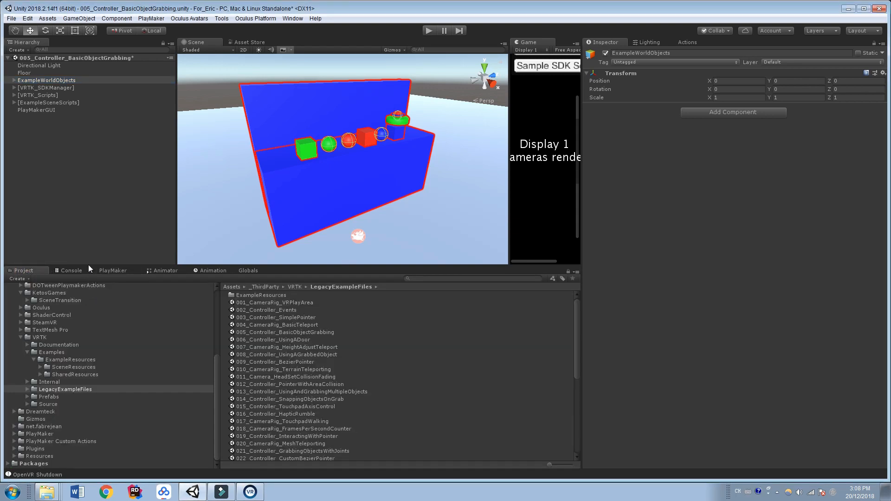
{"action": "left_click_drag", "start_coordinate": [89, 264], "coordinate": [88, 212]}
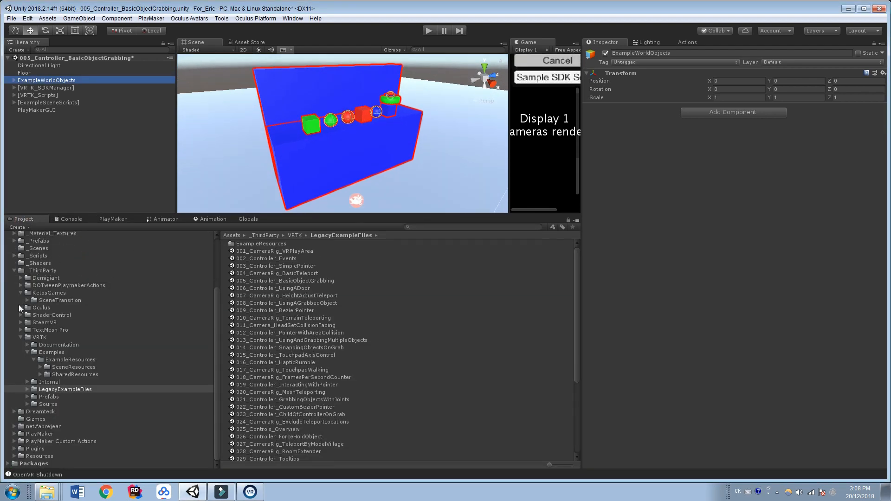
{"action": "left_click", "coordinate": [21, 337]}
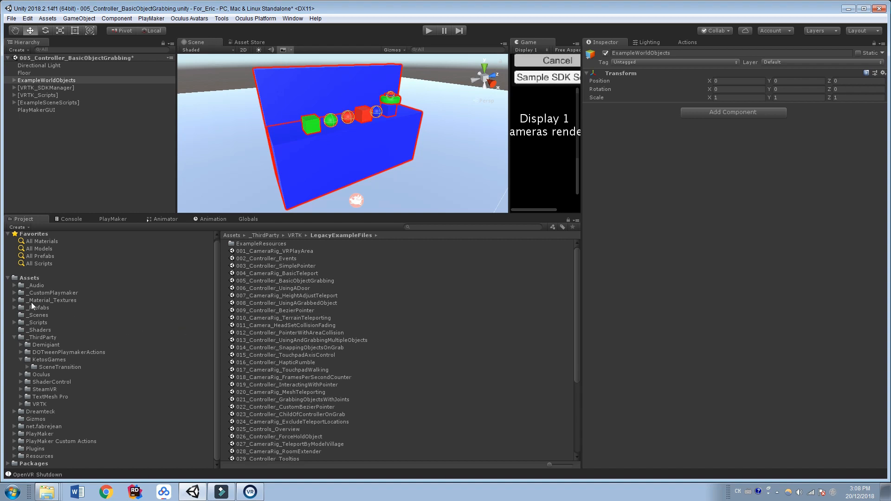
{"action": "left_click", "coordinate": [48, 337]}
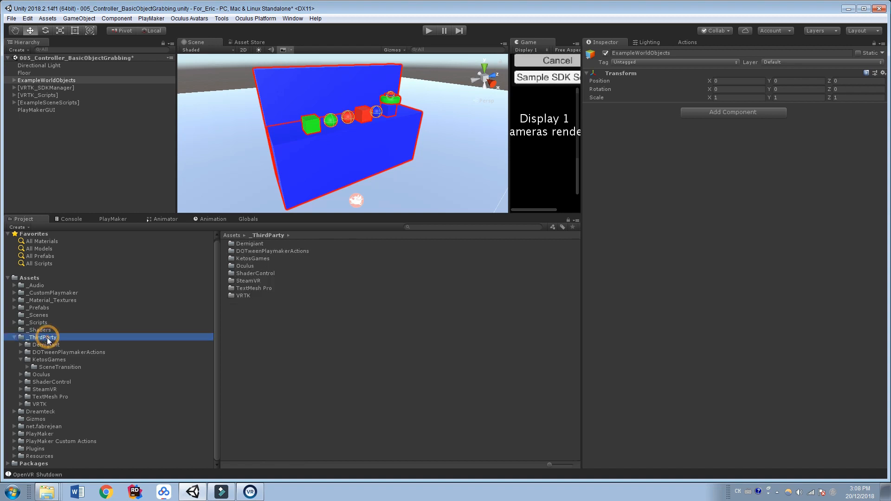
{"action": "left_click", "coordinate": [38, 403]}
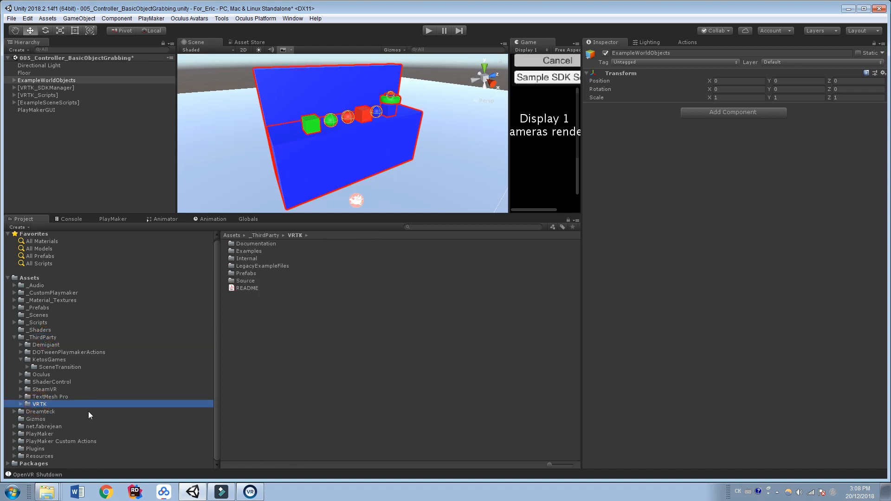
{"action": "double_click", "coordinate": [249, 266]}
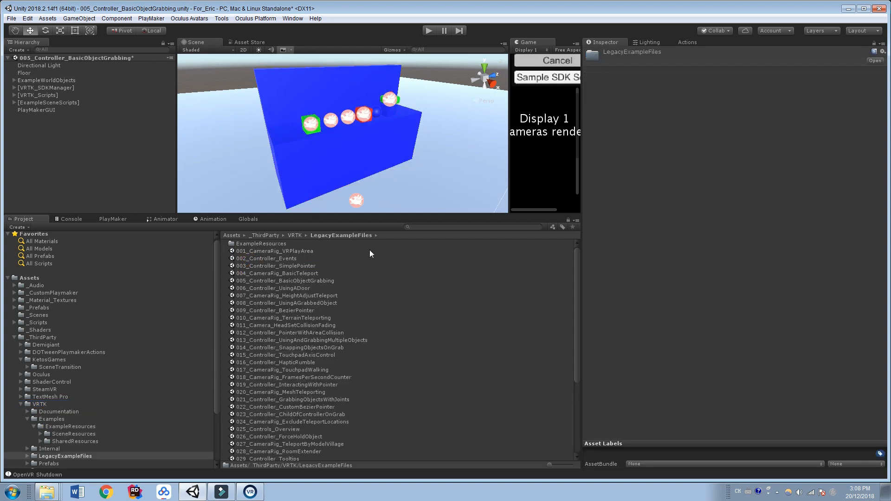
{"action": "left_click", "coordinate": [244, 282]}
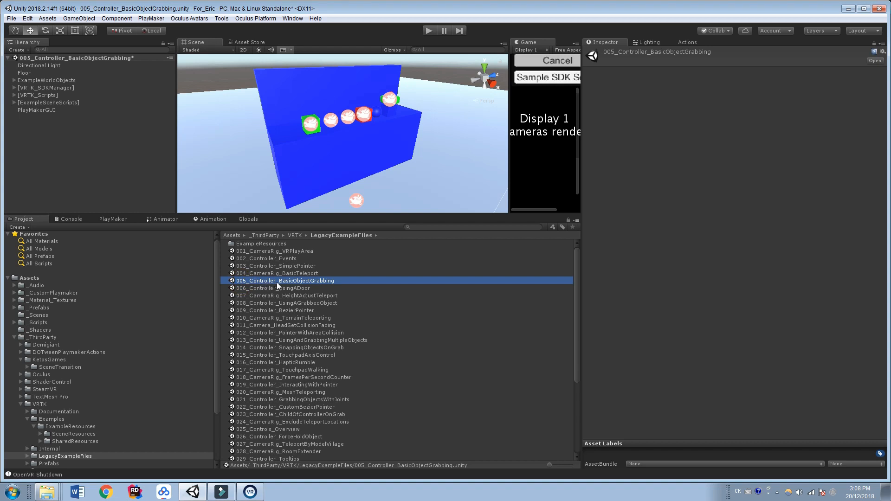
Select the green cube Cube_NoHightlightOnTouch on the table under ExampleWorldObjects.
{"action": "left_click_drag", "start_coordinate": [297, 215], "coordinate": [296, 311]}
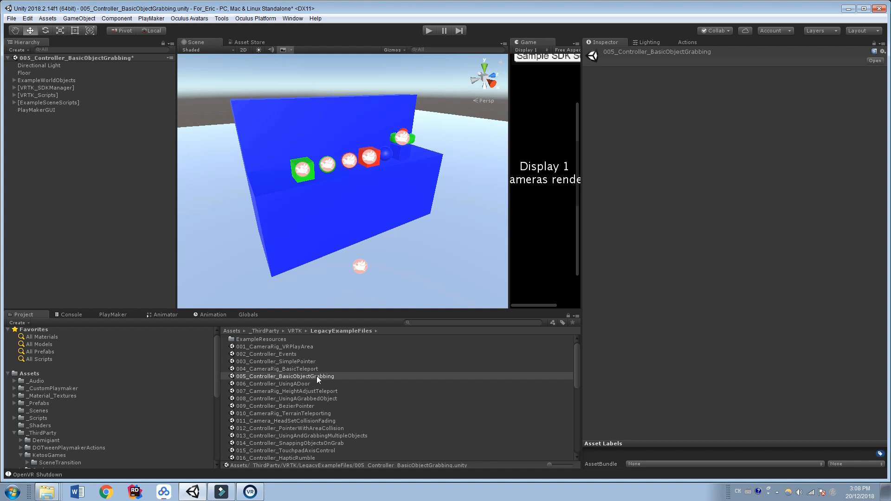
{"action": "scroll", "coordinate": [320, 209], "scroll_direction": "up", "scroll_amount": 1}
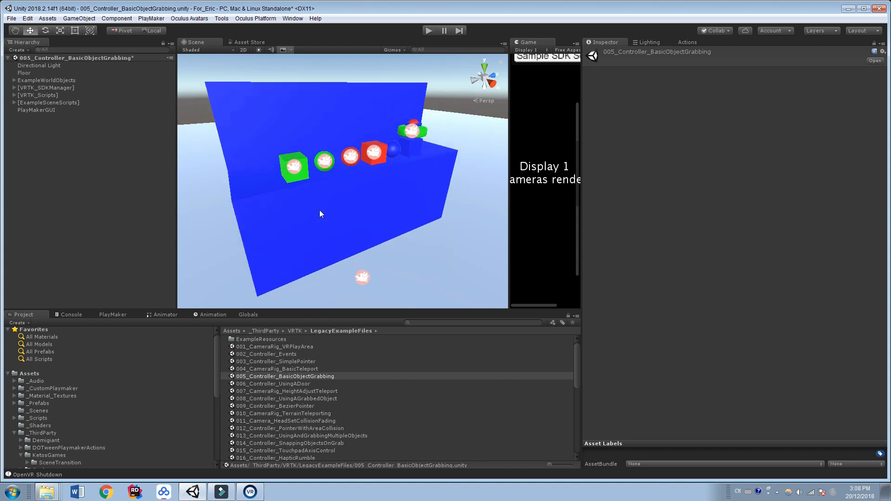
{"action": "middle_click_drag", "start_coordinate": [313, 210], "coordinate": [307, 238]}
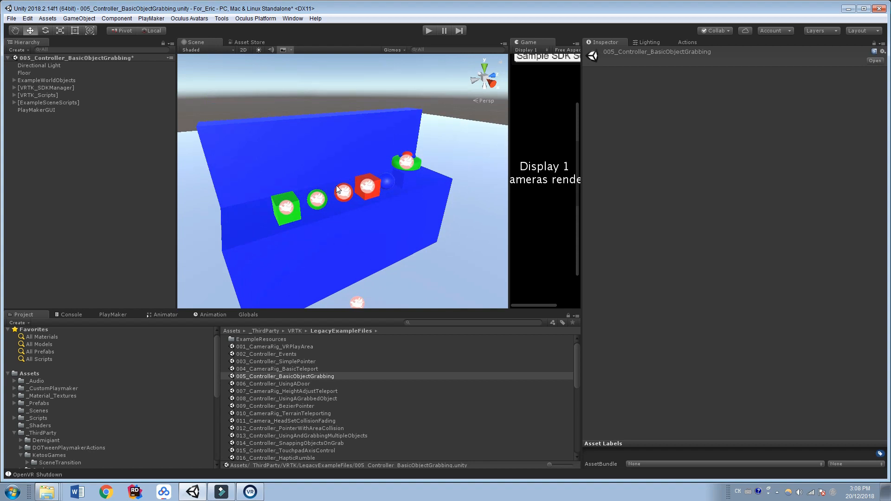
{"action": "left_click", "coordinate": [290, 219]}
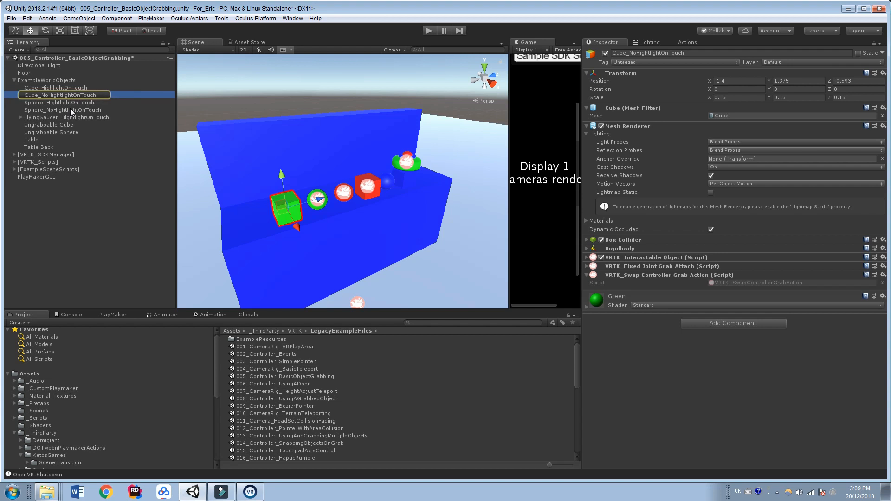
{"action": "left_click", "coordinate": [44, 94]}
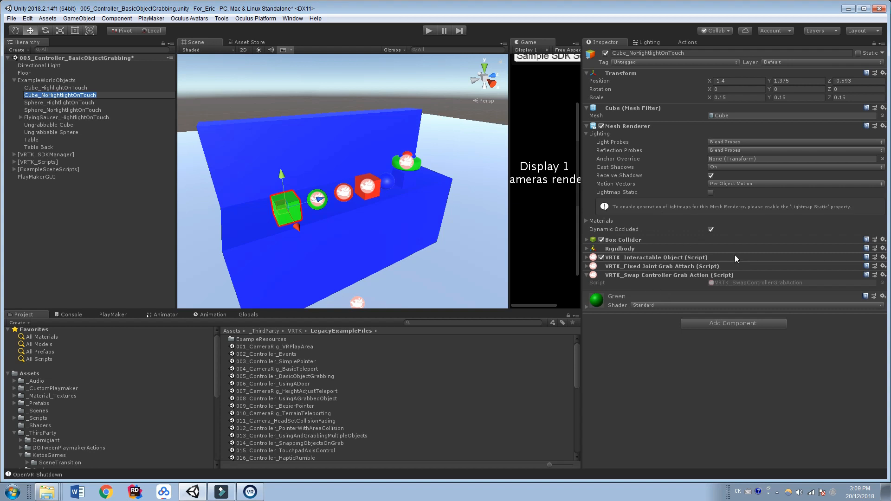
Browse the PlayMaker actions for VRTK Object and VRTK Interaction, and preview the Get Grabbed Object Status action.
{"action": "left_click", "coordinate": [688, 42]}
{"action": "key", "text": "BackSpace"}
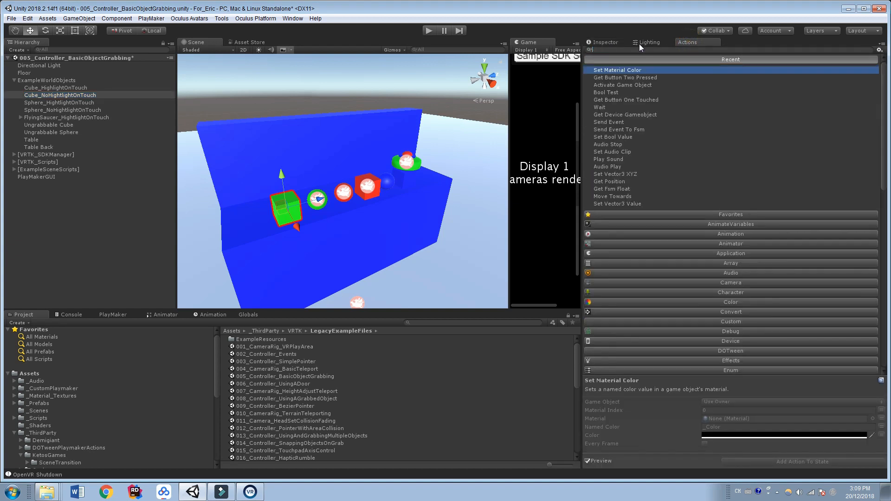
{"action": "scroll", "coordinate": [735, 214], "scroll_direction": "down", "scroll_amount": 10}
{"action": "scroll", "coordinate": [737, 213], "scroll_direction": "down", "scroll_amount": 3}
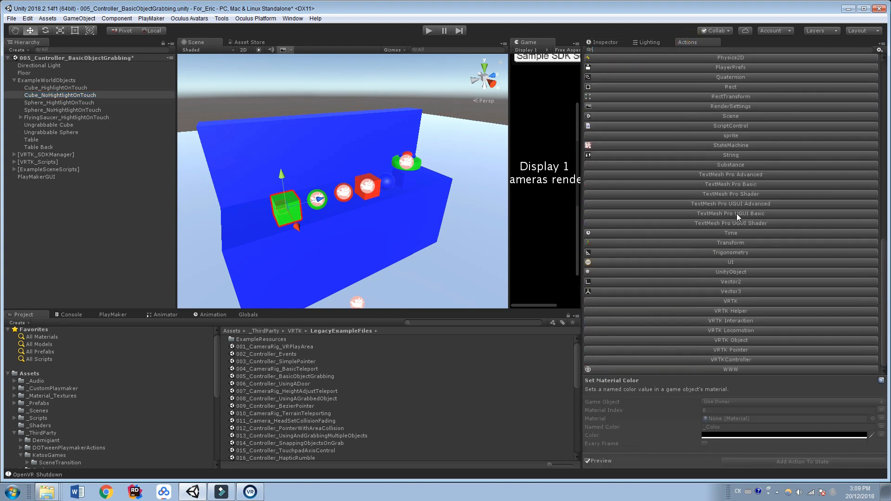
{"action": "left_click", "coordinate": [728, 342]}
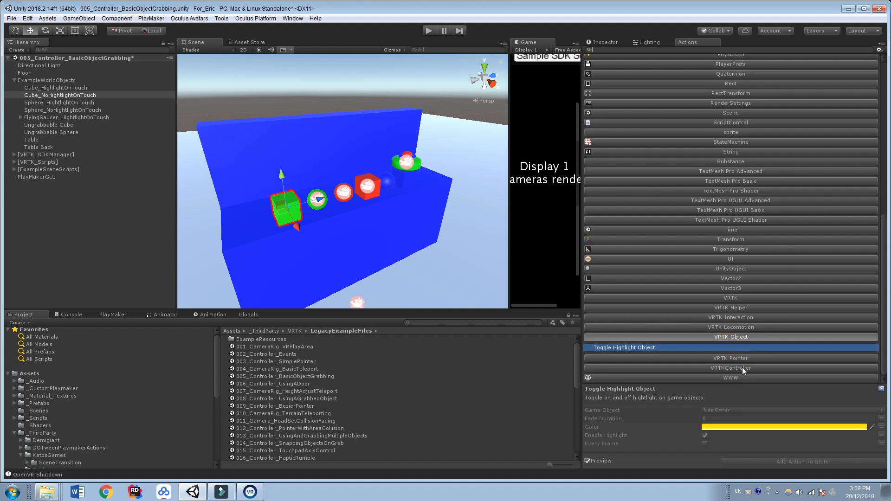
{"action": "left_click", "coordinate": [744, 317]}
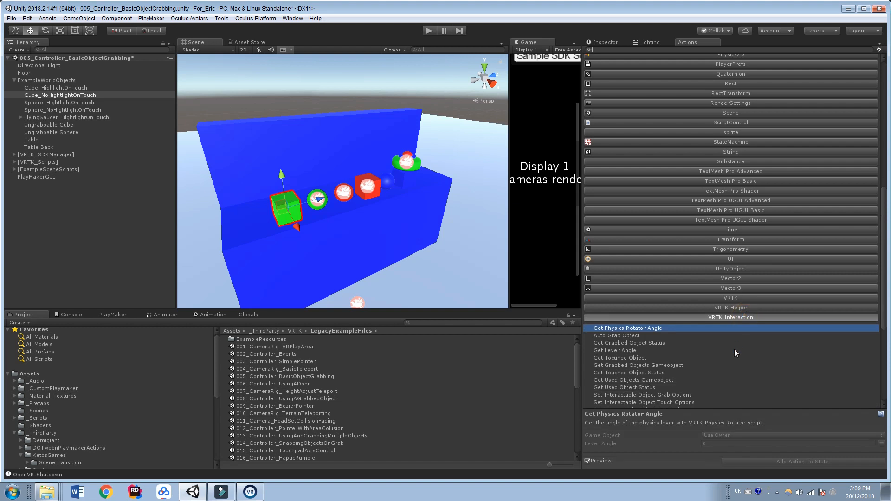
{"action": "scroll", "coordinate": [734, 353], "scroll_direction": "down", "scroll_amount": 3}
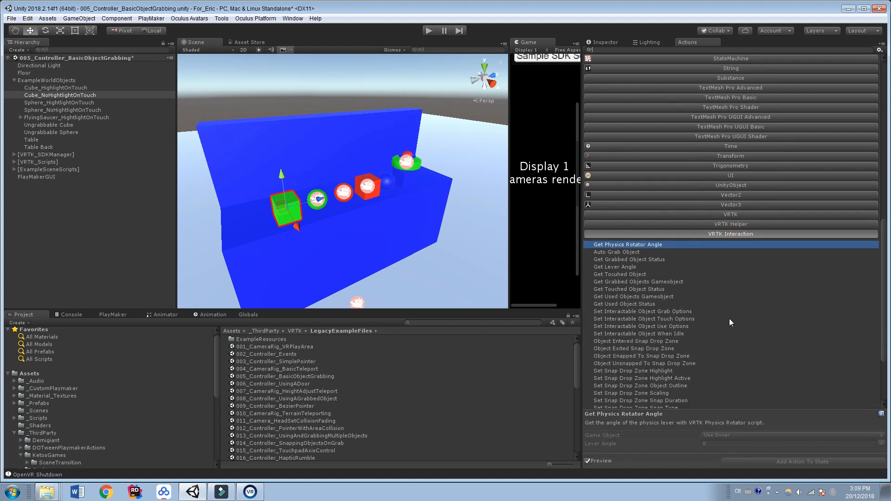
{"action": "left_click", "coordinate": [661, 260]}
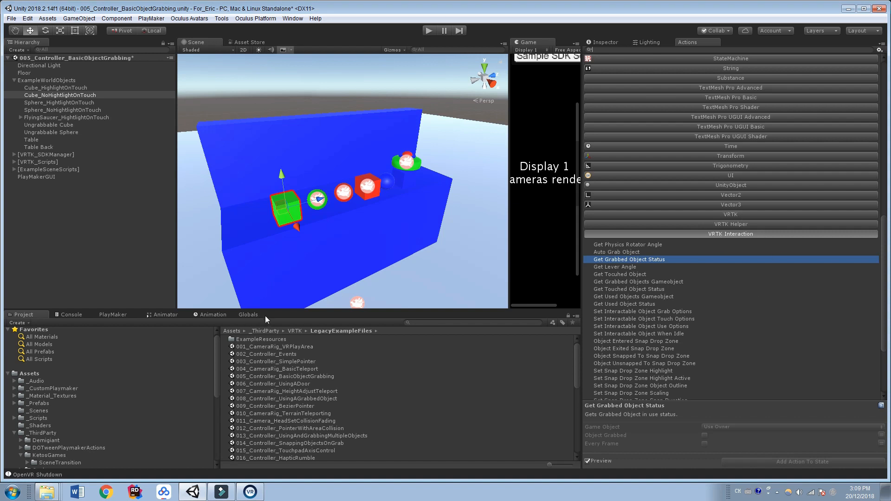
Show the PlayMaker editor, add a PlayMakerFSM component to the green cube, and collapse the component.
{"action": "left_click", "coordinate": [111, 314]}
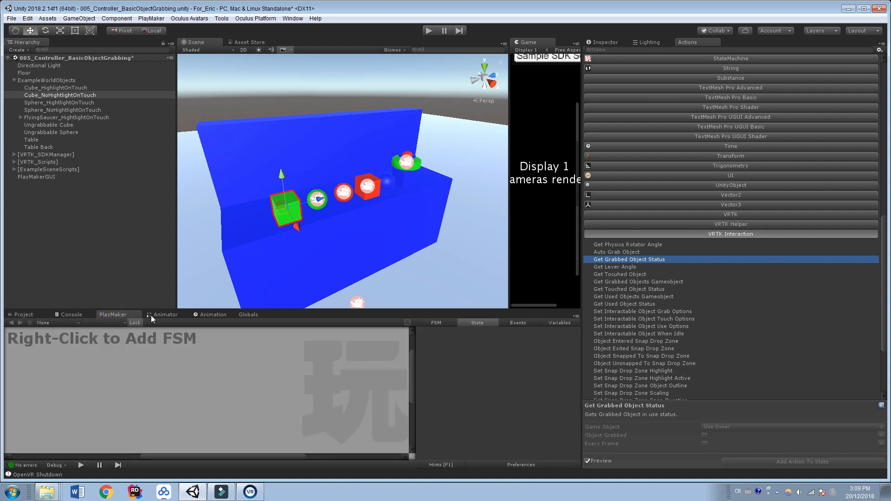
{"action": "left_click_drag", "start_coordinate": [153, 309], "coordinate": [155, 286]}
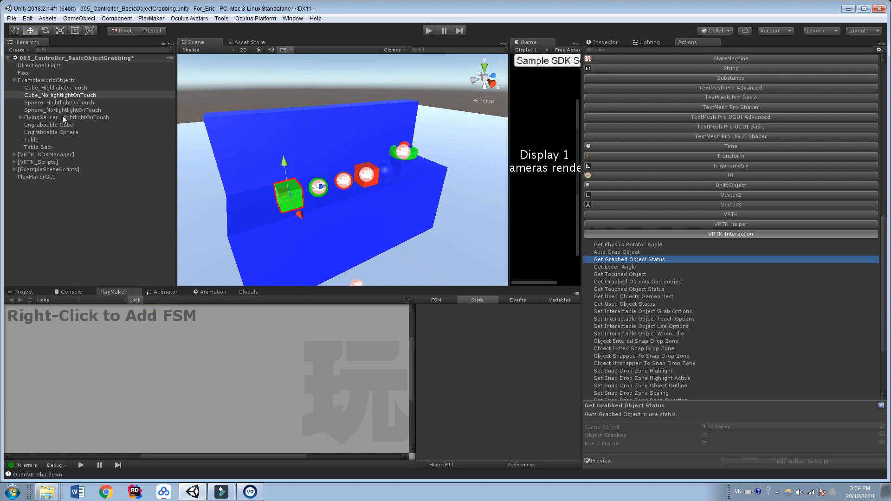
{"action": "left_click", "coordinate": [611, 41]}
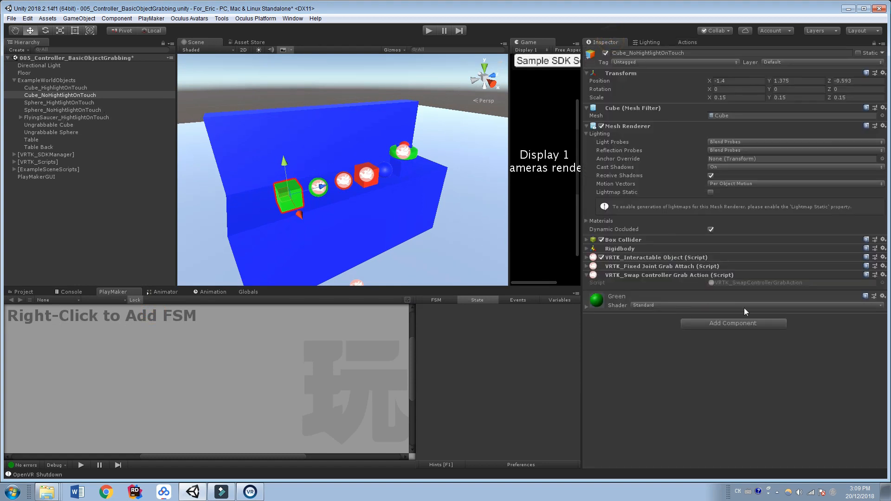
{"action": "left_click", "coordinate": [730, 324]}
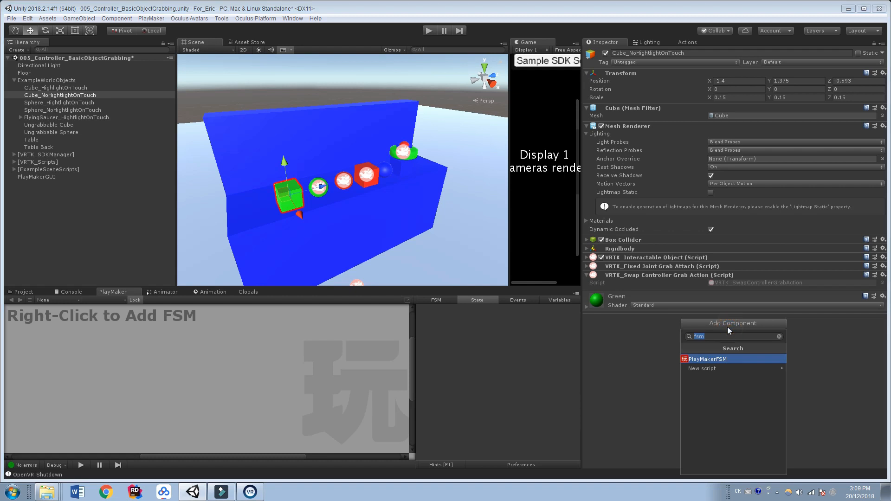
{"action": "type", "text": "fsm"}
{"action": "key", "text": "Return"}
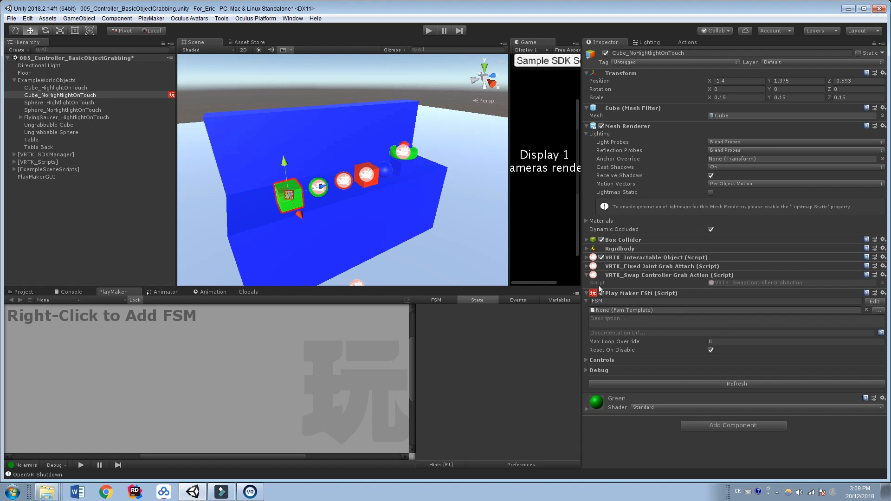
{"action": "left_click", "coordinate": [587, 293]}
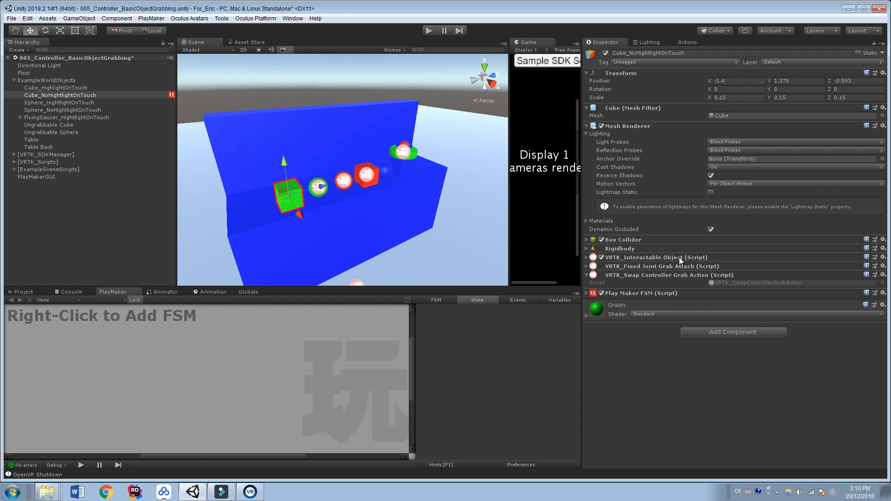
Add the VRTK_InteractableObject_UnityEvents component to the green cube, searching the components for "vrtk unity".
{"action": "left_click", "coordinate": [704, 333]}
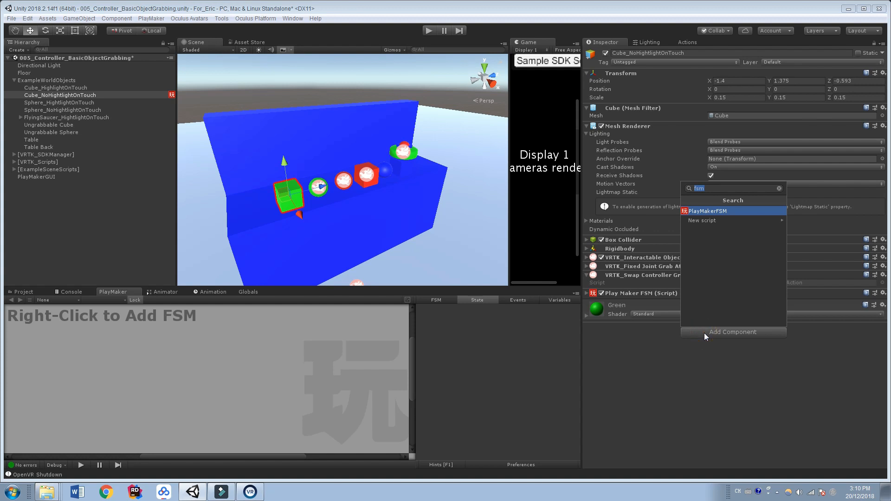
{"action": "key", "text": "BackSpace"}
{"action": "type", "text": "vrtk"}
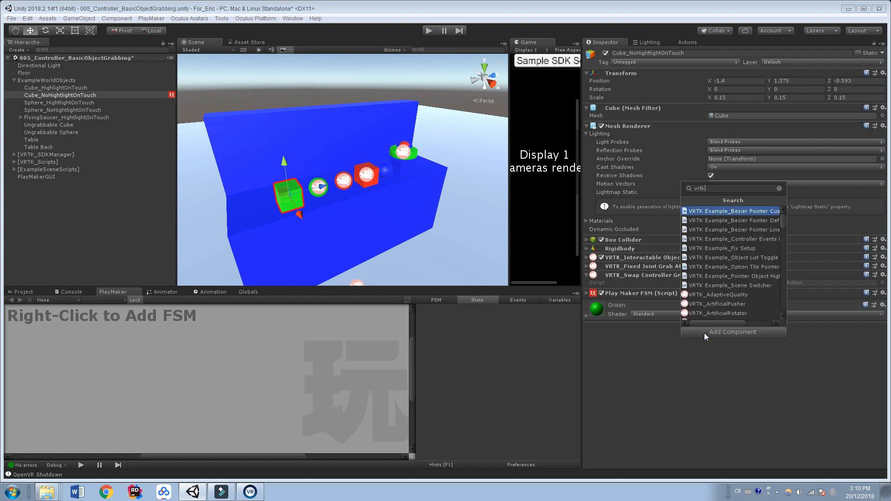
{"action": "type", "text": " unity"}
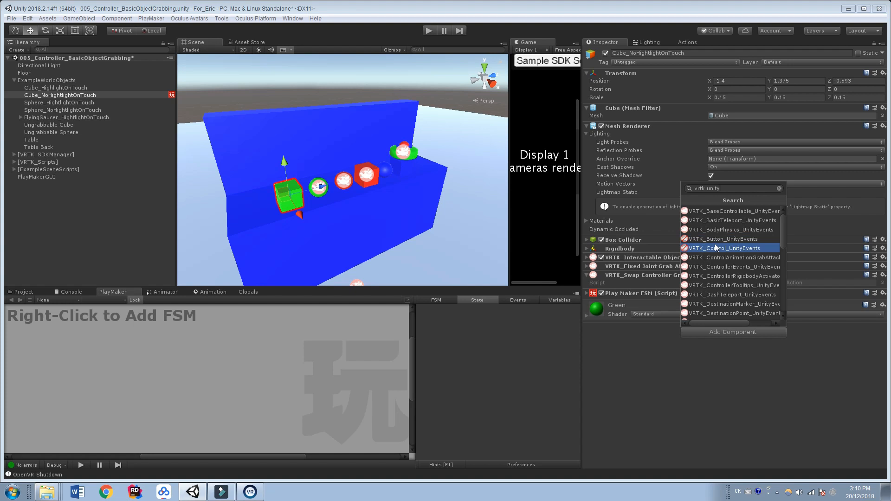
{"action": "scroll", "coordinate": [720, 252], "scroll_direction": "down", "scroll_amount": 3}
{"action": "scroll", "coordinate": [699, 283], "scroll_direction": "down", "scroll_amount": 2}
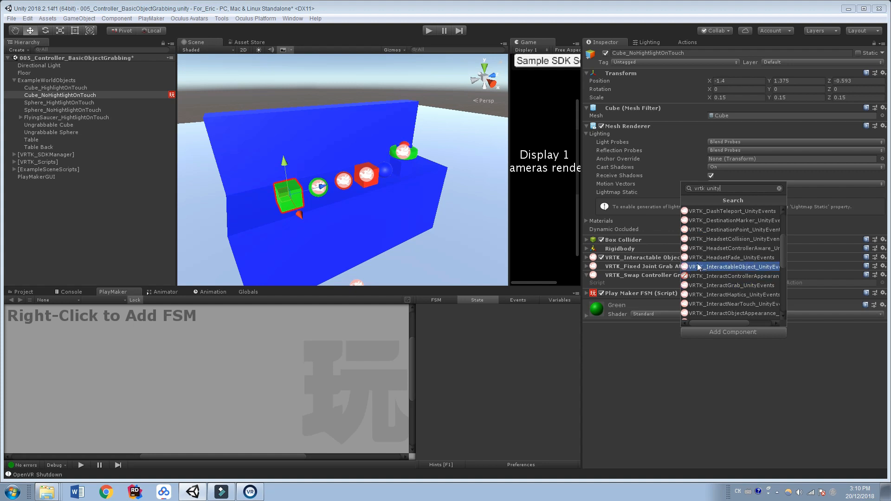
{"action": "left_click", "coordinate": [760, 267]}
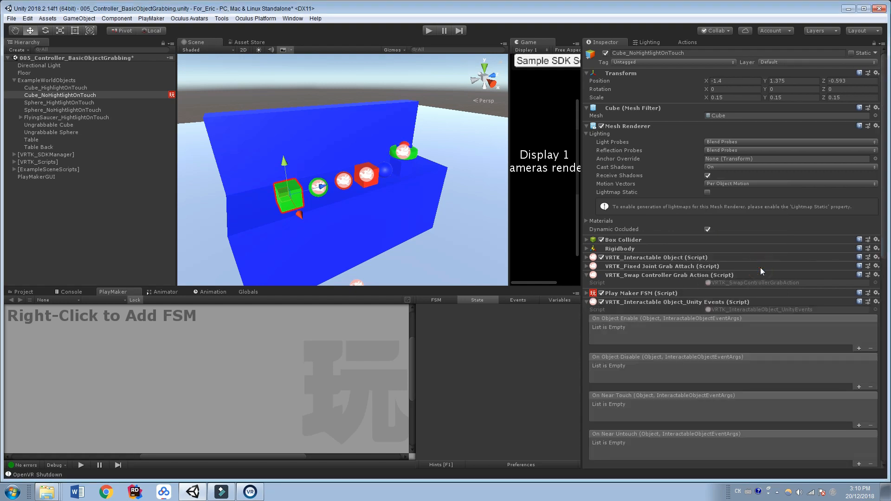
Examine the list of interaction events offered by the cube's VRTK_InteractableObject_UnityEvents component, from object enable to drop zone unsnapping.
{"action": "scroll", "coordinate": [687, 286], "scroll_direction": "down", "scroll_amount": 5}
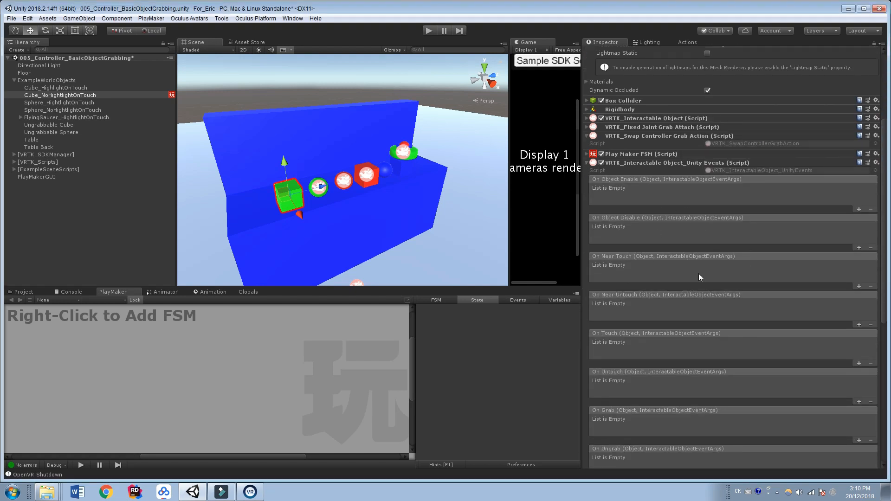
{"action": "scroll", "coordinate": [672, 330], "scroll_direction": "up", "scroll_amount": 8}
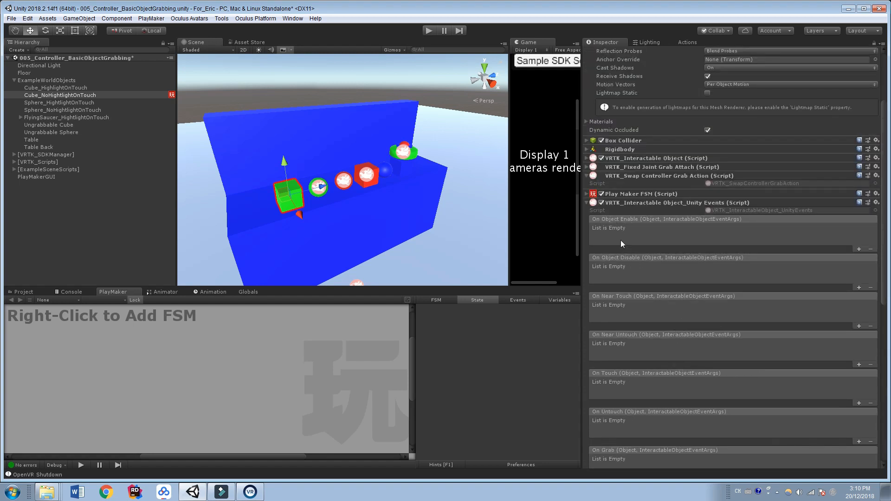
{"action": "scroll", "coordinate": [645, 266], "scroll_direction": "down", "scroll_amount": 3}
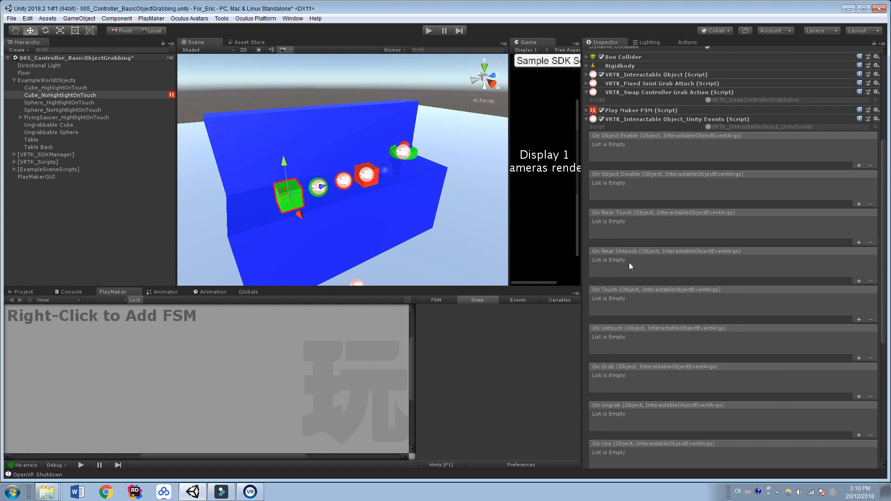
{"action": "scroll", "coordinate": [627, 263], "scroll_direction": "down", "scroll_amount": 2}
{"action": "scroll", "coordinate": [620, 277], "scroll_direction": "down", "scroll_amount": 2}
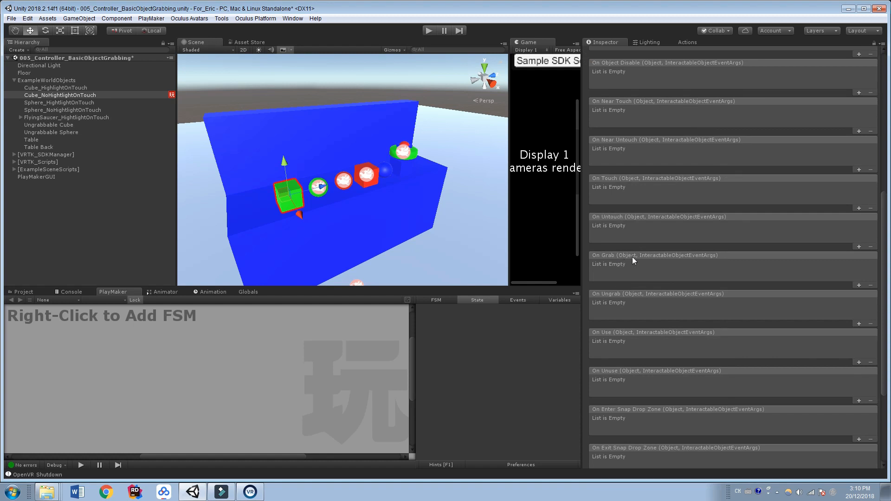
{"action": "scroll", "coordinate": [617, 278], "scroll_direction": "down", "scroll_amount": 2}
{"action": "scroll", "coordinate": [637, 330], "scroll_direction": "down", "scroll_amount": 3}
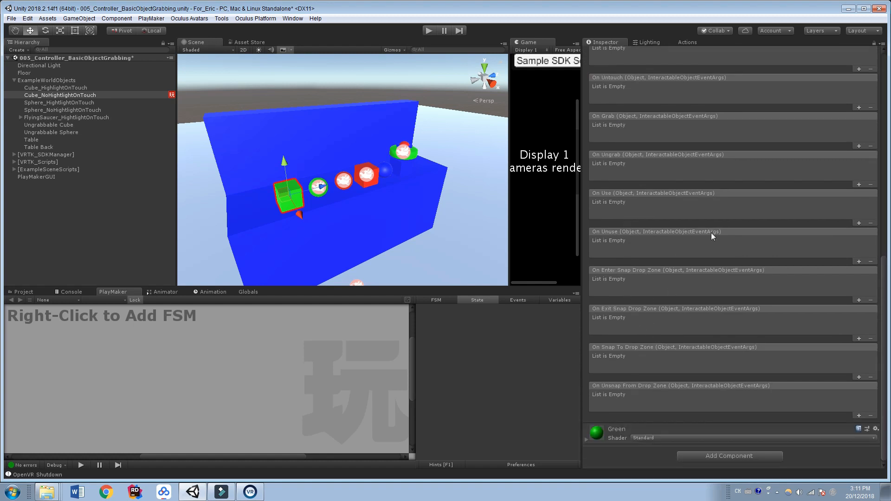
{"action": "scroll", "coordinate": [662, 235], "scroll_direction": "up", "scroll_amount": 12}
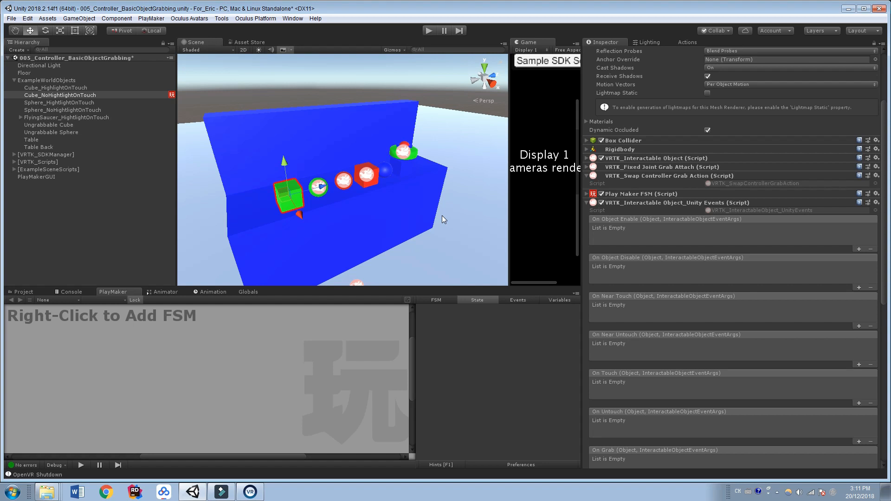
Add one empty listener each to the On Grab and On Ungrab events of the cube's Unity Events component.
{"action": "scroll", "coordinate": [653, 271], "scroll_direction": "down", "scroll_amount": 5}
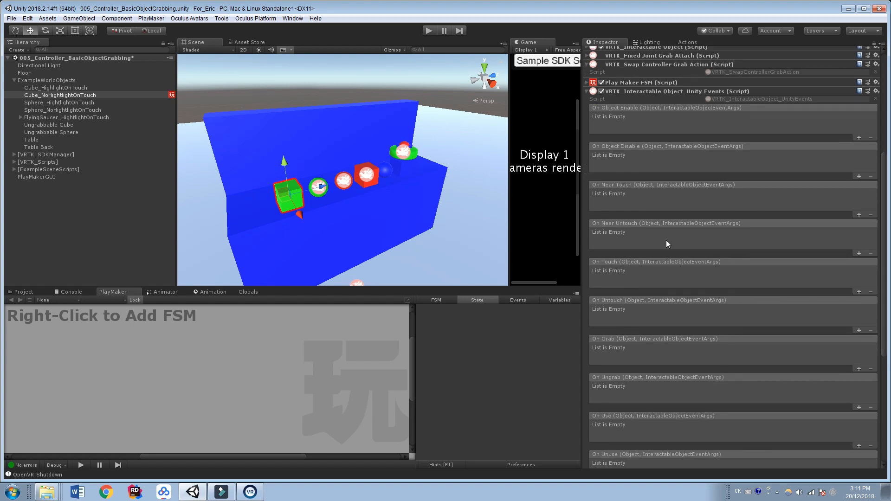
{"action": "scroll", "coordinate": [639, 274], "scroll_direction": "down", "scroll_amount": 1}
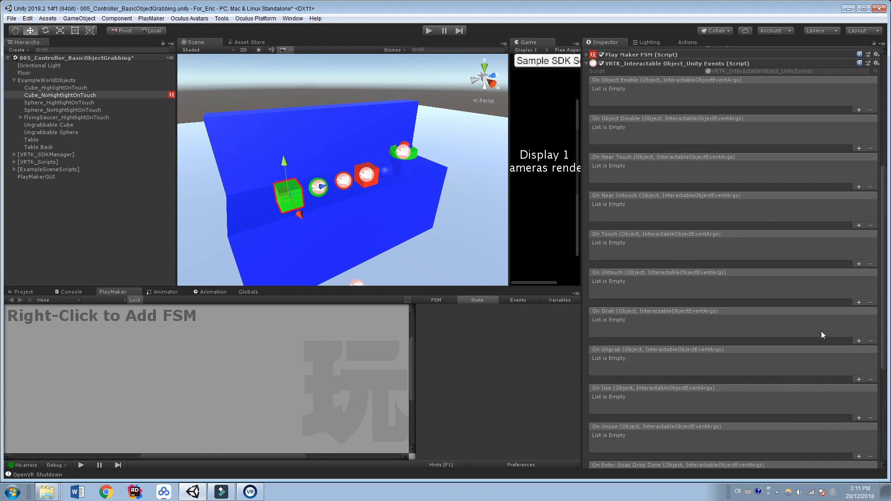
{"action": "left_click", "coordinate": [859, 342]}
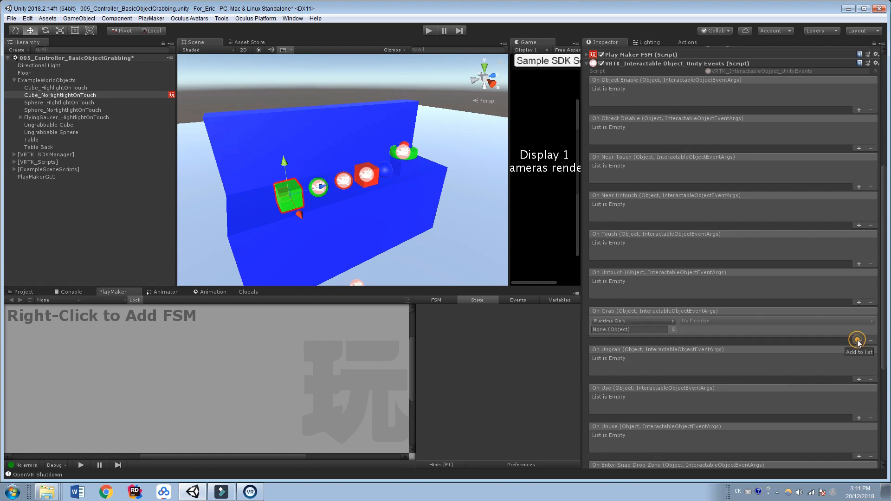
{"action": "left_click", "coordinate": [858, 380]}
{"action": "scroll", "coordinate": [784, 343], "scroll_direction": "down", "scroll_amount": 1}
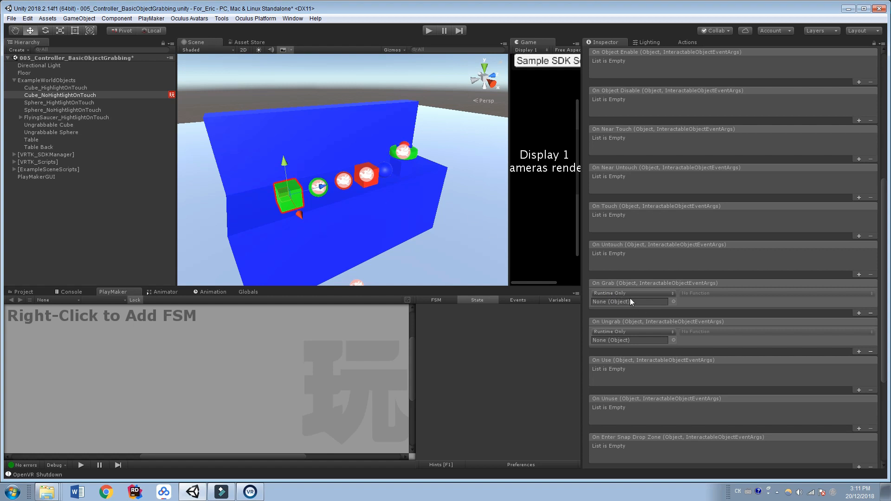
Assign Cube_NoHightlightOnTouch as the target object of both the On Grab and On Ungrab listeners.
{"action": "scroll", "coordinate": [631, 298], "scroll_direction": "down", "scroll_amount": 5}
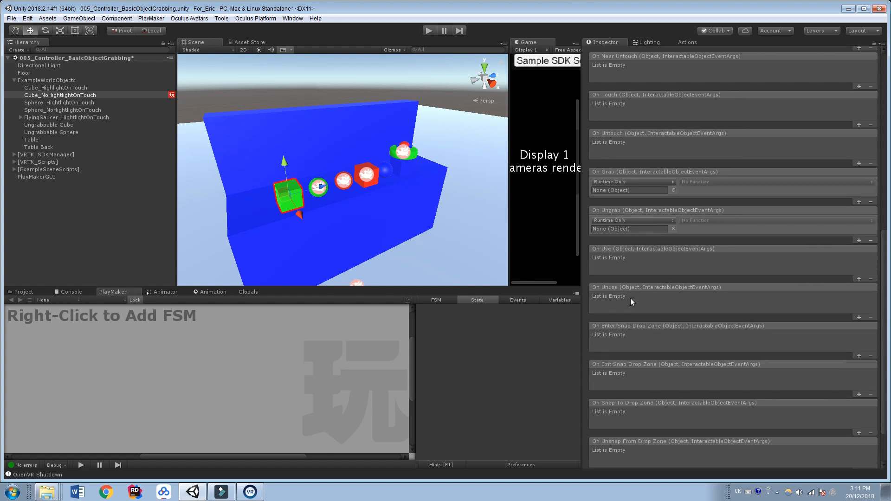
{"action": "scroll", "coordinate": [646, 342], "scroll_direction": "up", "scroll_amount": 13}
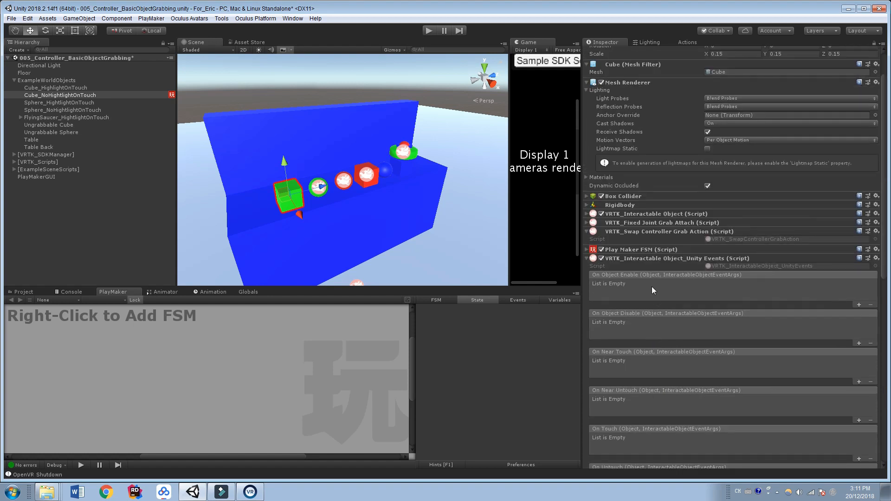
{"action": "scroll", "coordinate": [627, 358], "scroll_direction": "down", "scroll_amount": 7}
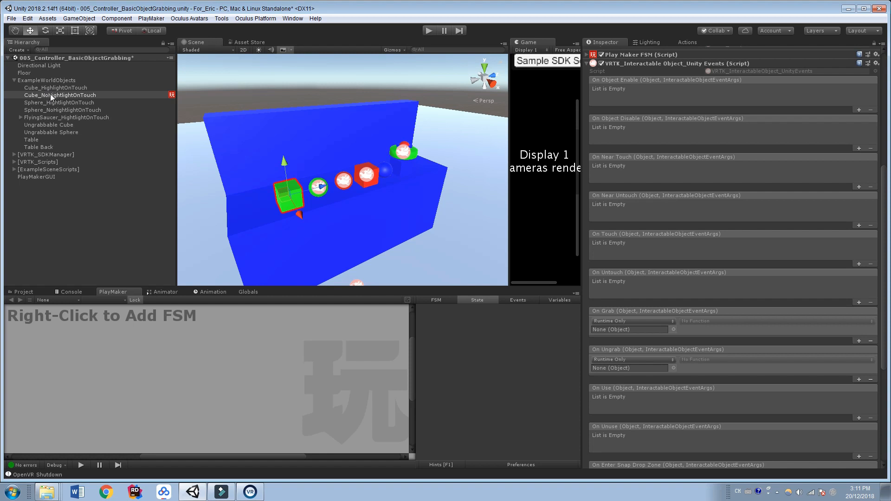
{"action": "left_click_drag", "start_coordinate": [51, 96], "coordinate": [624, 329]}
{"action": "left_click_drag", "start_coordinate": [58, 96], "coordinate": [631, 368]}
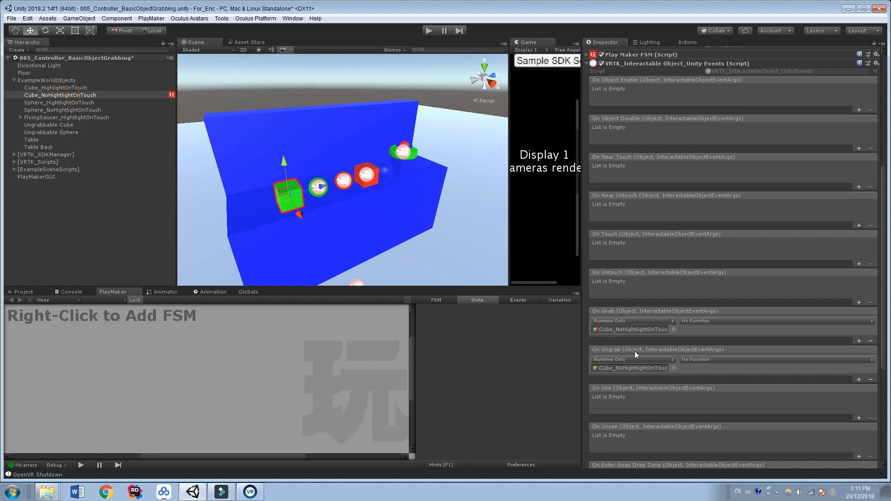
Set the function of both the On Grab and On Ungrab listeners to PlayMakerFSM SendEvent (string).
{"action": "left_click", "coordinate": [687, 319]}
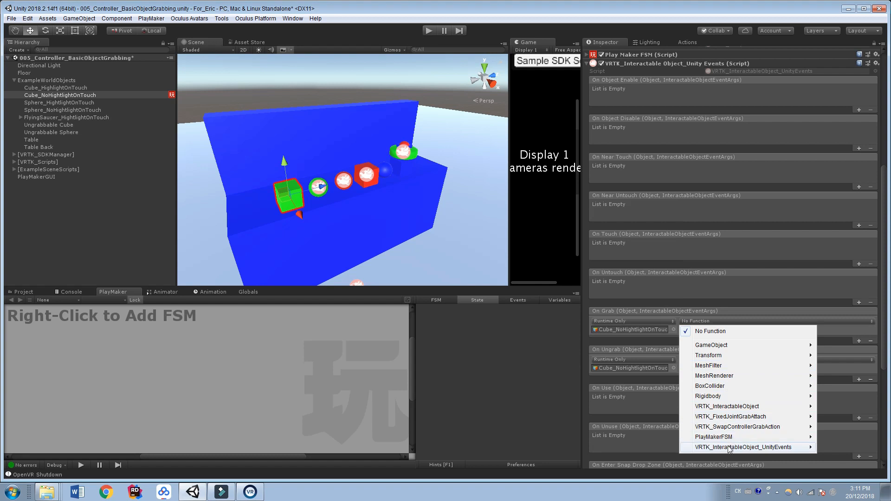
{"action": "mouse_move", "coordinate": [701, 441]}
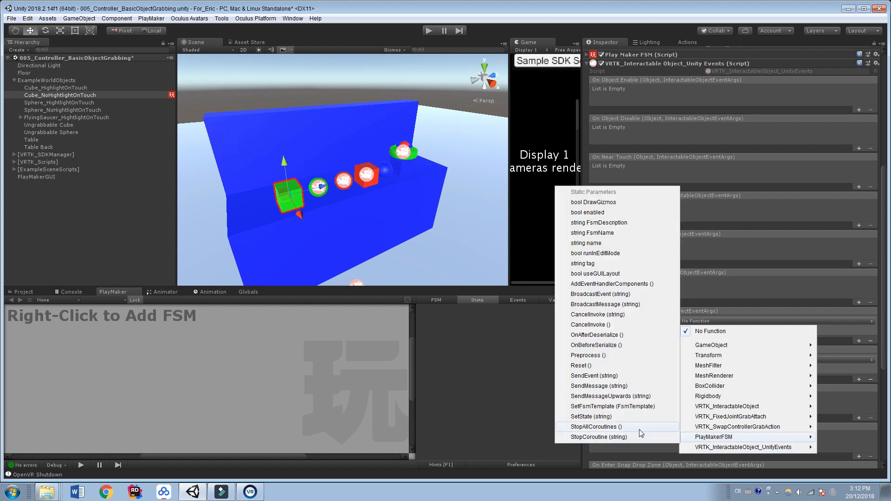
{"action": "left_click", "coordinate": [590, 376]}
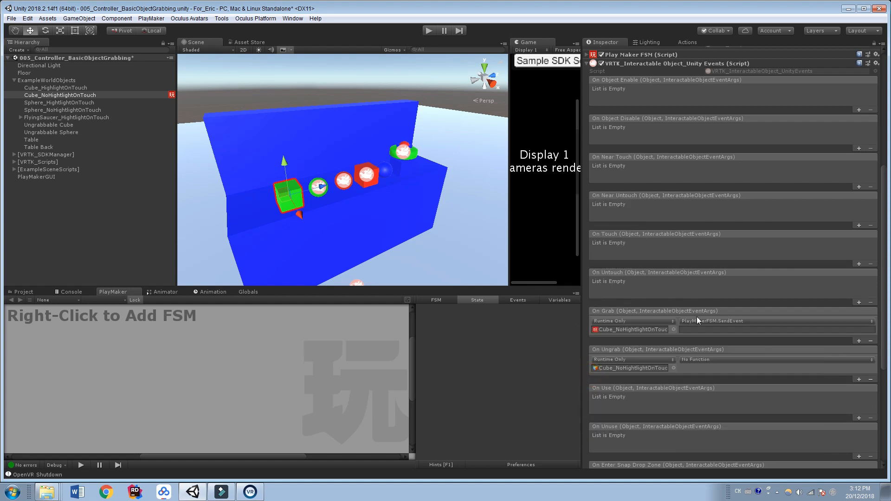
{"action": "left_click", "coordinate": [697, 360]}
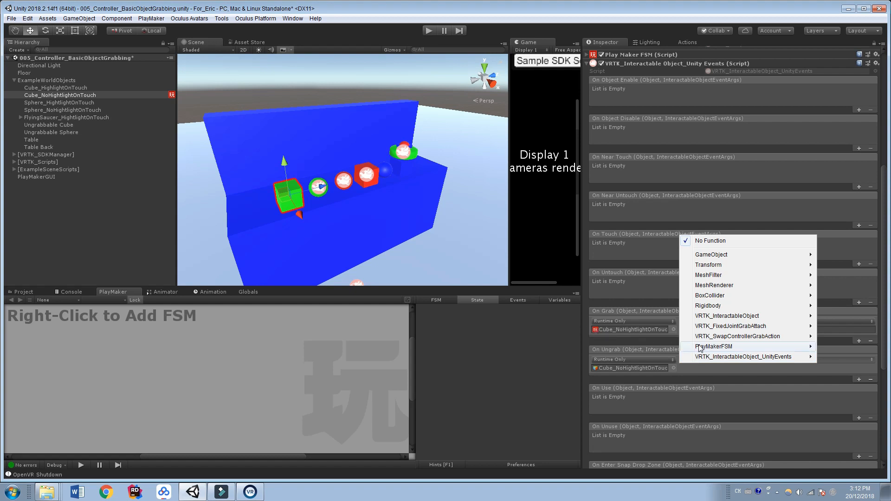
{"action": "mouse_move", "coordinate": [699, 347]}
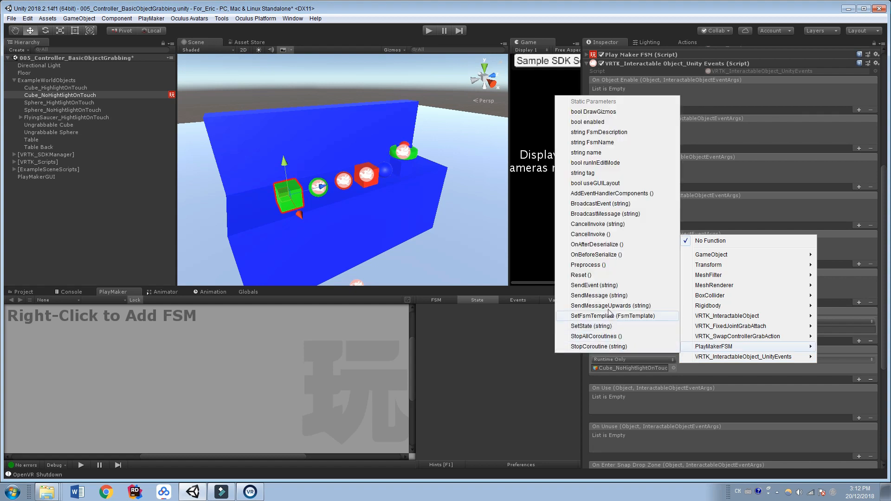
{"action": "left_click", "coordinate": [610, 287]}
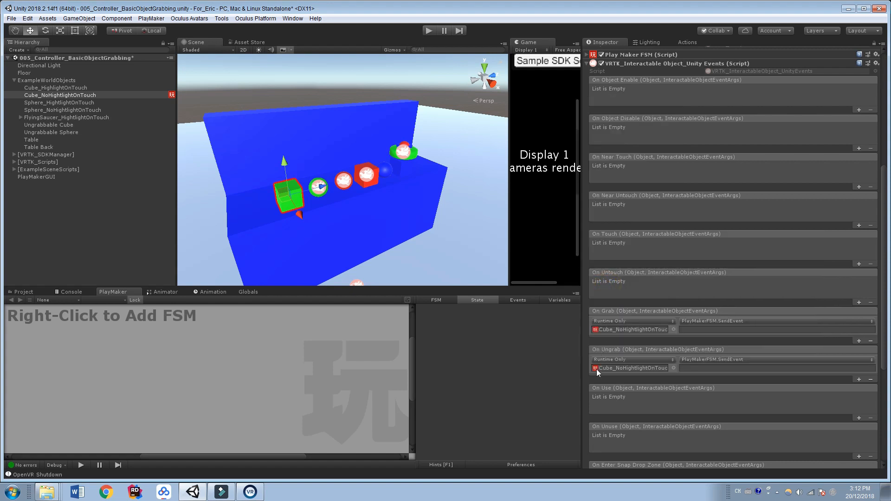
Enter OnGrab as the event string sent by On Grab and OnUngrab as the one sent by On Ungrab.
{"action": "left_click", "coordinate": [699, 329]}
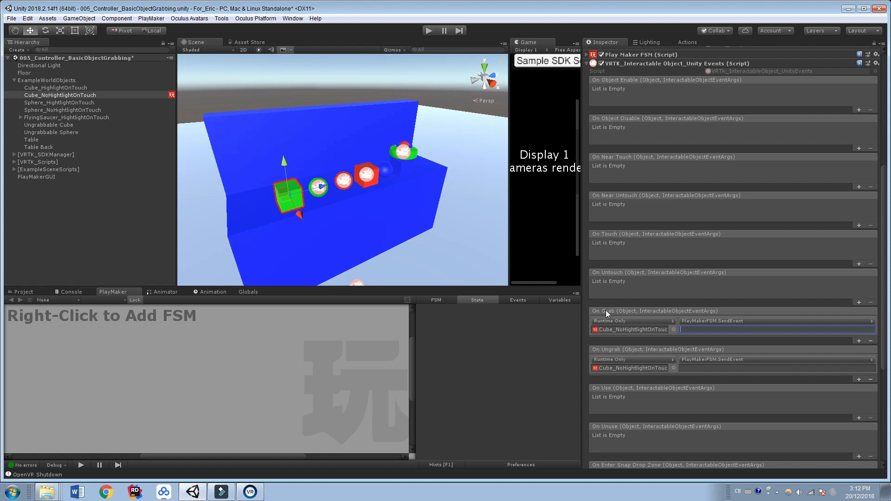
{"action": "left_click", "coordinate": [704, 330]}
{"action": "type", "text": "OnGrab"}
{"action": "left_click", "coordinate": [691, 367]}
{"action": "type", "text": "On"}
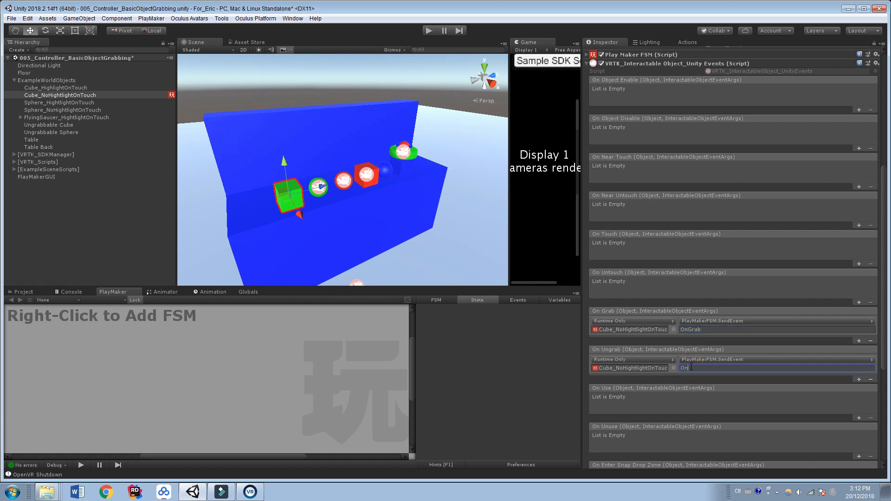
{"action": "type", "text": "Ungrab"}
Show the FSM of Cube_NoHightlightOnTouch and rename its start state "do nothing".
{"action": "left_click", "coordinate": [90, 94]}
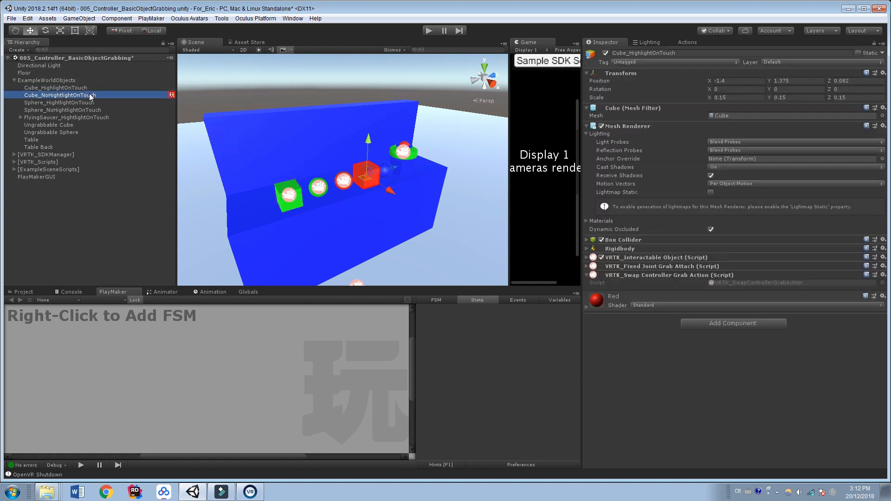
{"action": "left_click_drag", "start_coordinate": [59, 351], "coordinate": [125, 375]}
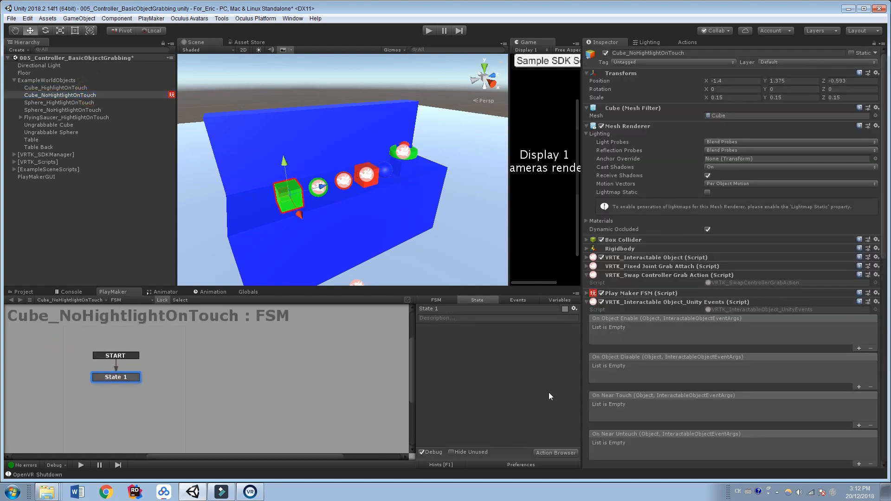
{"action": "left_click", "coordinate": [455, 310]}
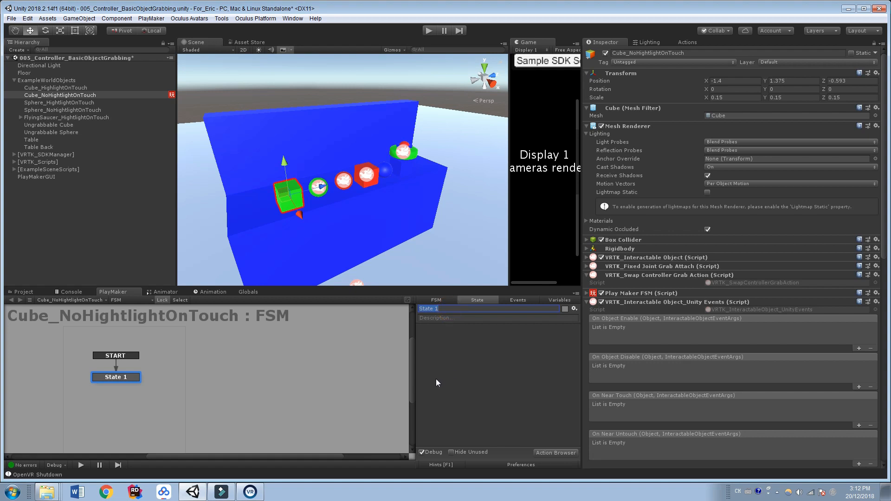
{"action": "type", "text": "do nothing"}
{"action": "left_click", "coordinate": [245, 355]}
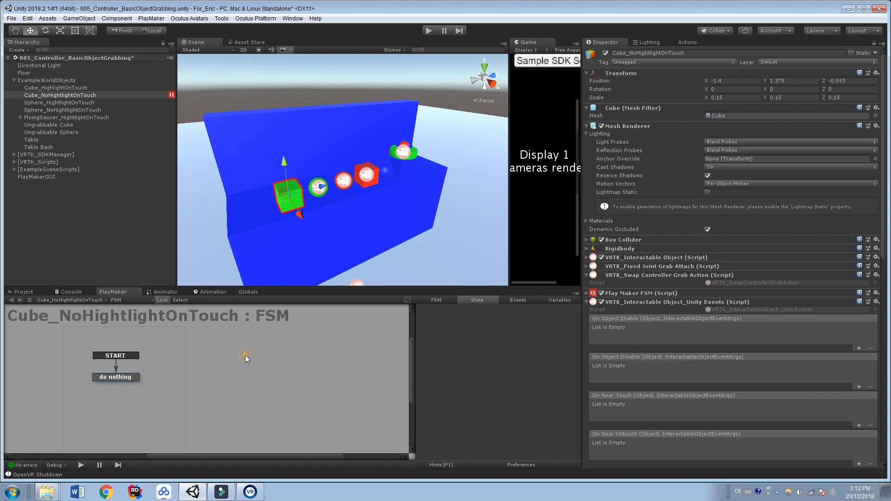
Add a second state beside the "do nothing" state and name it "Grab".
{"action": "right_click", "coordinate": [201, 378]}
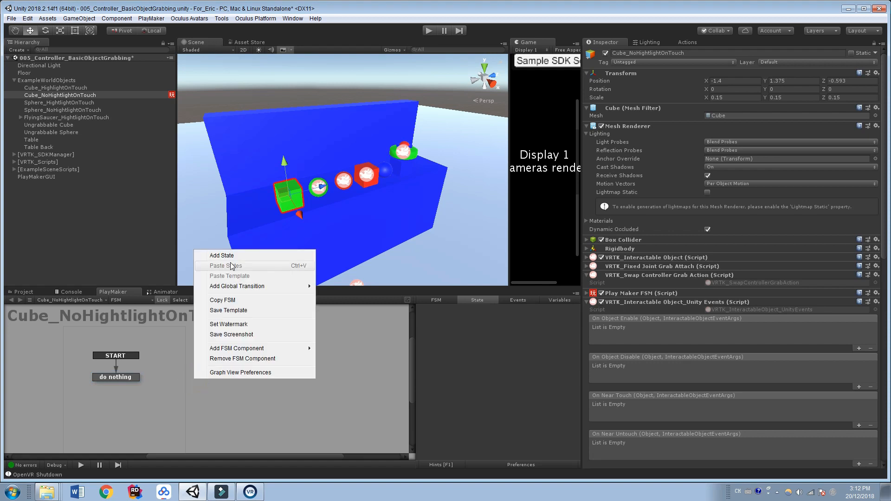
{"action": "left_click", "coordinate": [216, 255]}
{"action": "left_click", "coordinate": [459, 308]}
{"action": "type", "text": "Grab"}
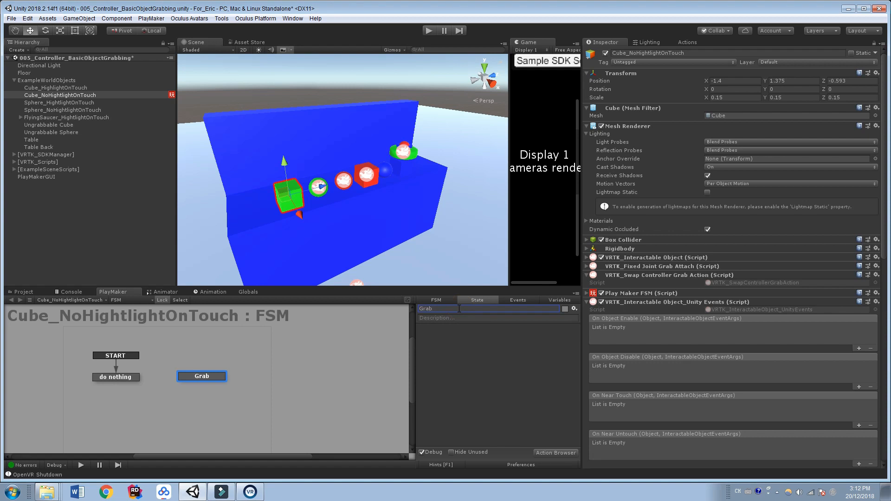
Add a third state beside the Grab state and name it "Not Grabbed".
{"action": "right_click", "coordinate": [279, 379]}
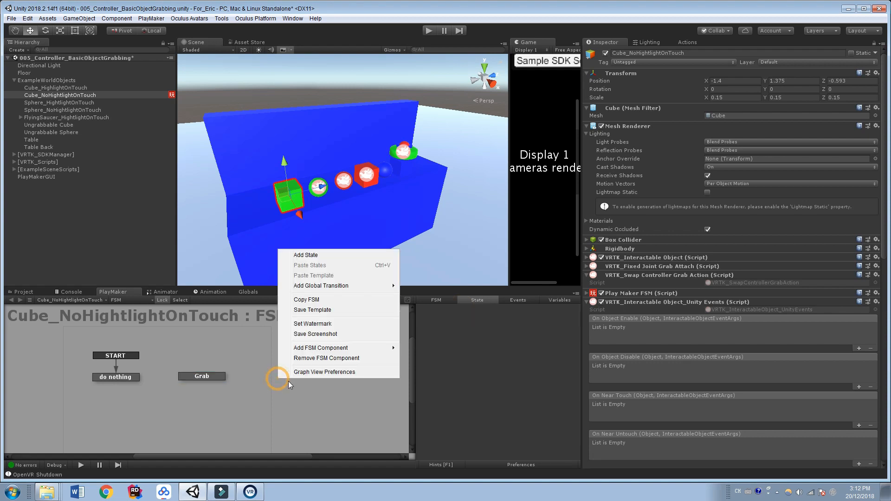
{"action": "left_click", "coordinate": [306, 254]}
{"action": "left_click_drag", "start_coordinate": [292, 385], "coordinate": [273, 379]}
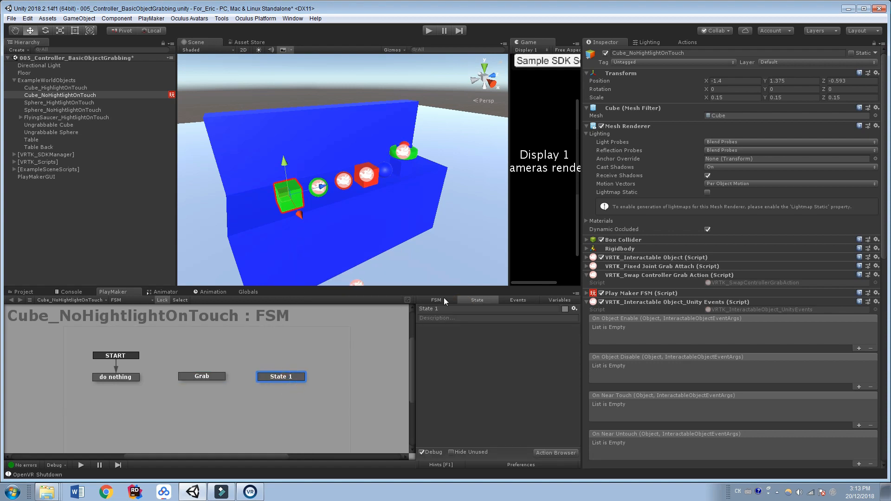
{"action": "left_click", "coordinate": [450, 311]}
{"action": "type", "text": "Not G"}
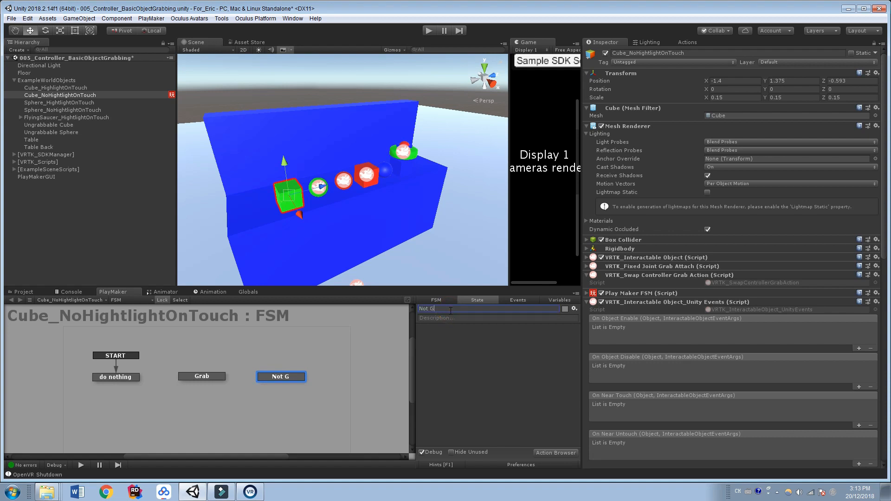
{"action": "type", "text": "rabbed"}
Add the events OnGrab and OnUngrab to the cube's FSM, matching the strings sent by its Unity Events component.
{"action": "left_click", "coordinate": [516, 302]}
{"action": "scroll", "coordinate": [675, 327], "scroll_direction": "down", "scroll_amount": 6}
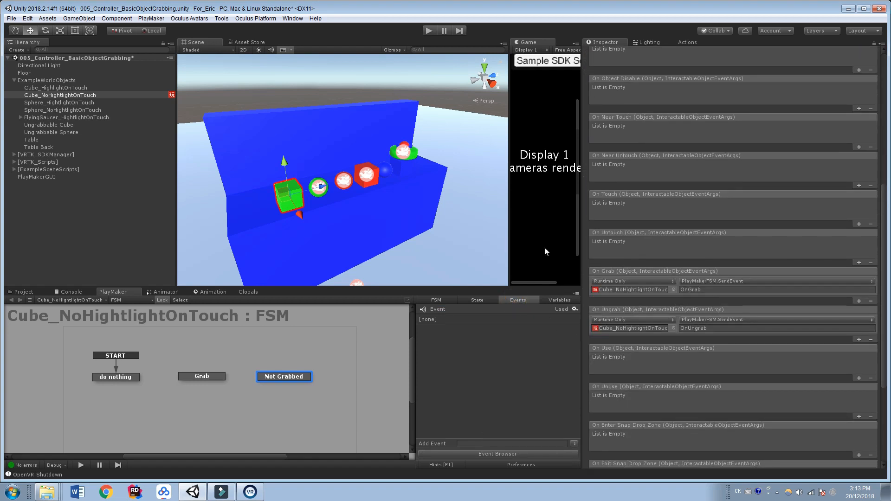
{"action": "left_click", "coordinate": [461, 443]}
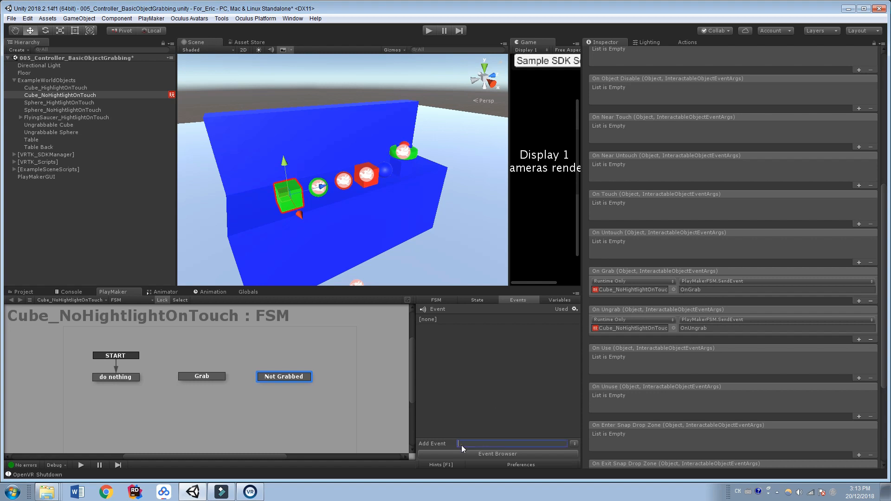
{"action": "type", "text": "OnGrab"}
{"action": "key", "text": "Return"}
{"action": "left_click", "coordinate": [461, 444]}
{"action": "type", "text": "OnRu"}
{"action": "key", "text": "BackSpace"}
{"action": "type", "text": "Ungrab"}
{"action": "key", "text": "Return"}
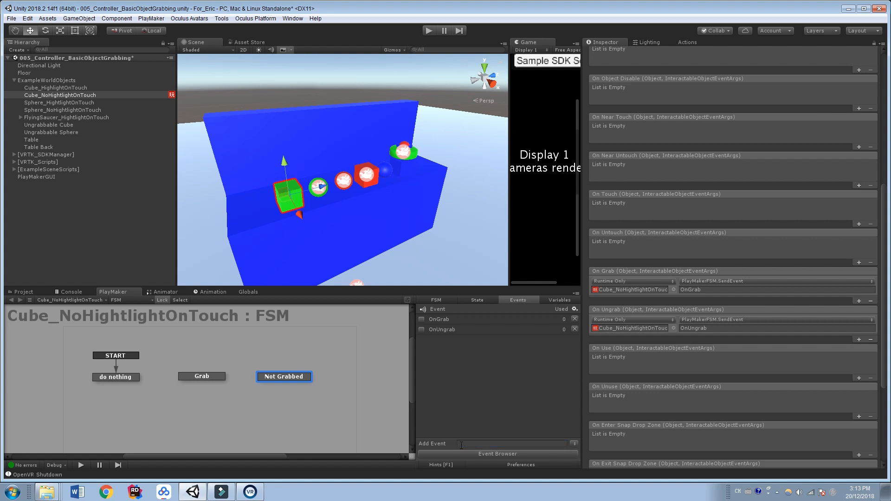
{"action": "left_click", "coordinate": [421, 319]}
Add a global transition for the OnGrab event to the Grab state.
{"action": "left_click_drag", "start_coordinate": [207, 376], "coordinate": [208, 378]}
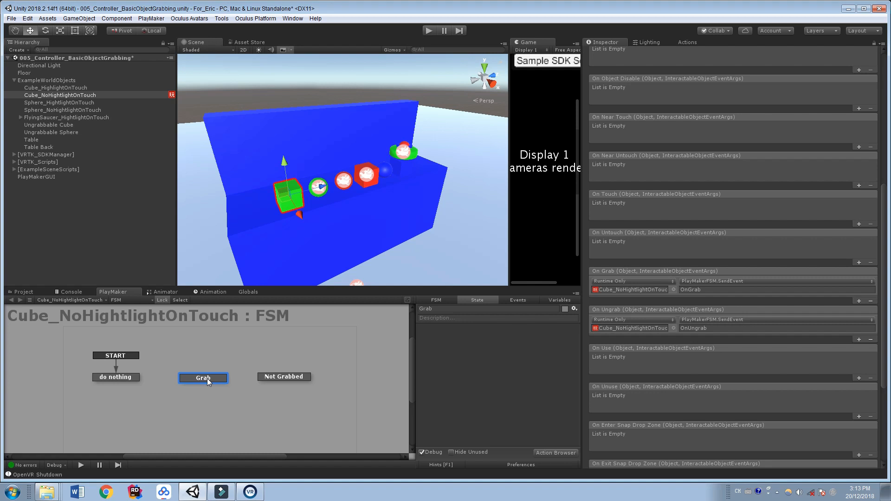
{"action": "right_click", "coordinate": [207, 378]}
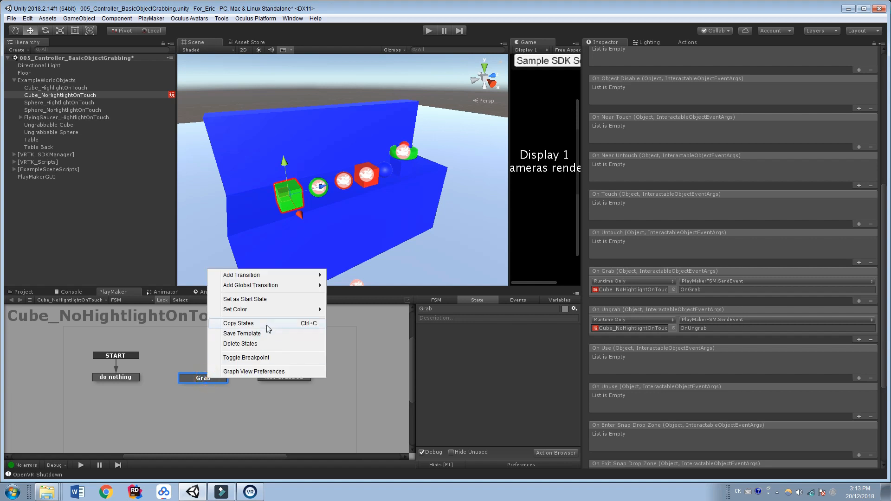
{"action": "mouse_move", "coordinate": [290, 290]}
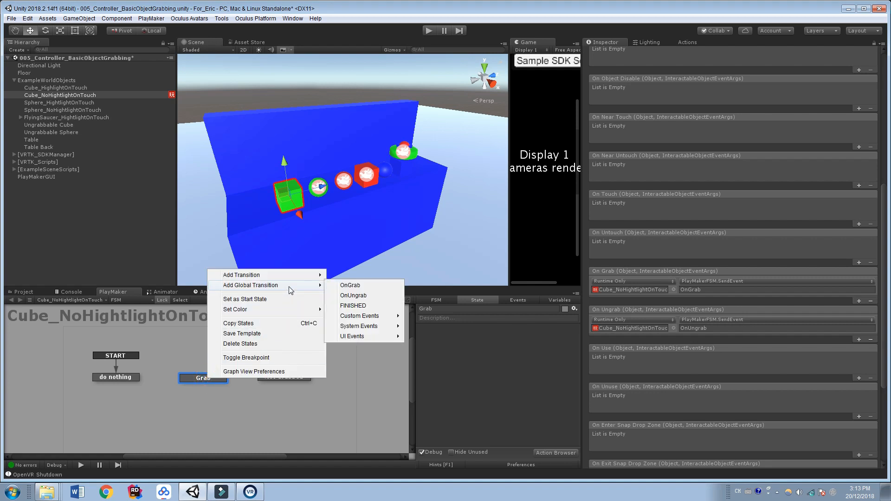
{"action": "left_click", "coordinate": [349, 284]}
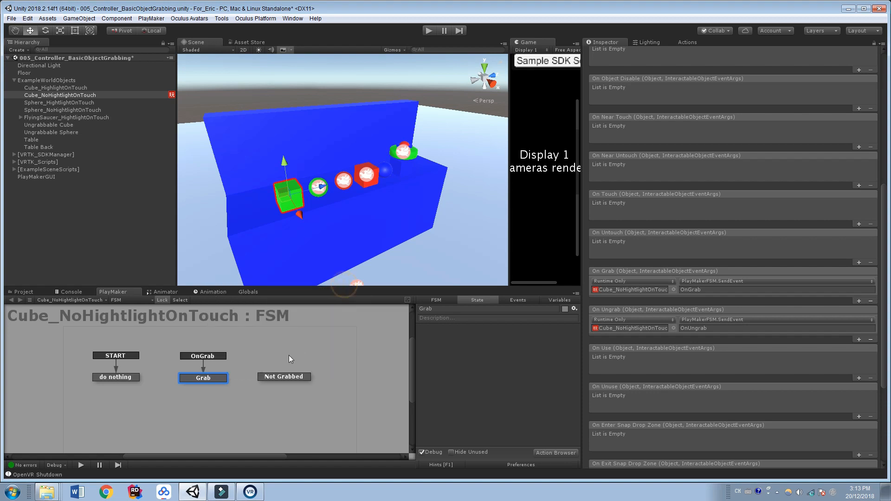
Add a global transition for the OnUngrab event to the Not Grabbed state, aligning the state beside Grab.
{"action": "left_click", "coordinate": [270, 375]}
{"action": "left_click_drag", "start_coordinate": [270, 374], "coordinate": [266, 380]}
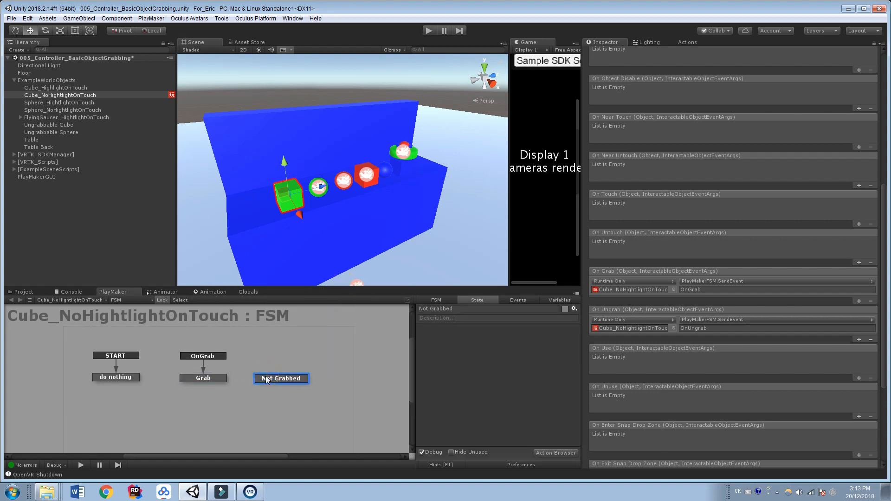
{"action": "right_click", "coordinate": [266, 379]}
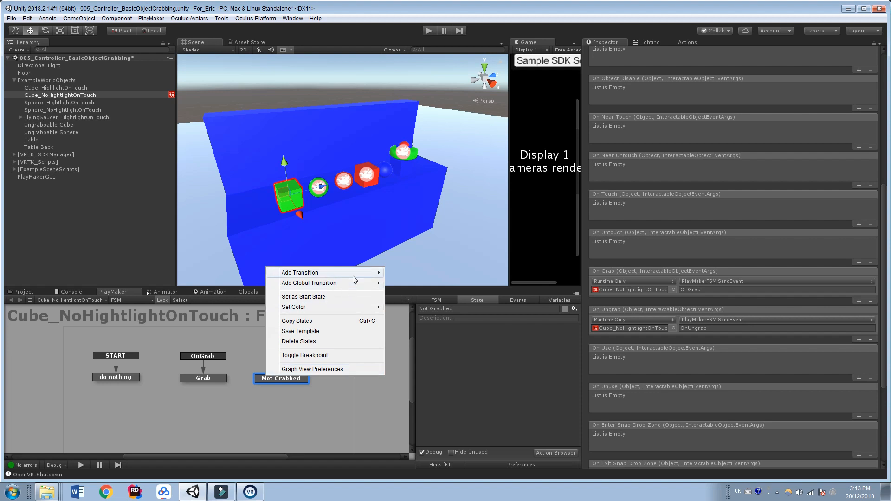
{"action": "mouse_move", "coordinate": [355, 283]}
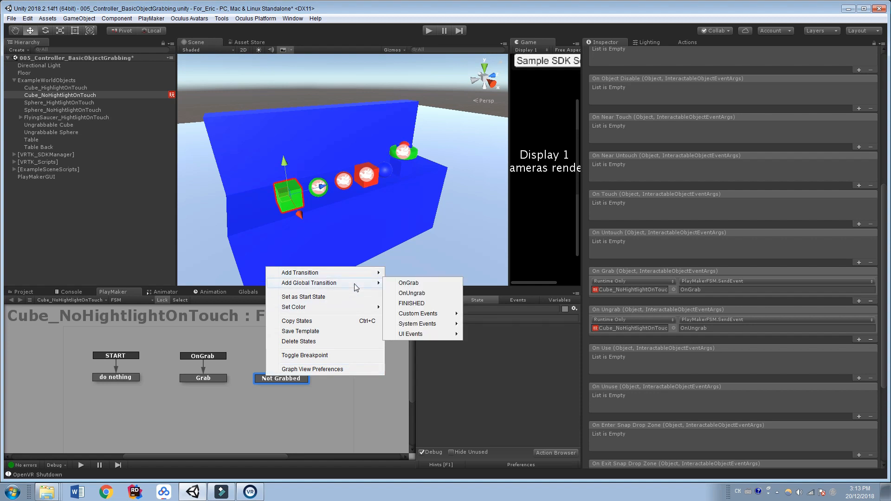
{"action": "left_click", "coordinate": [439, 294]}
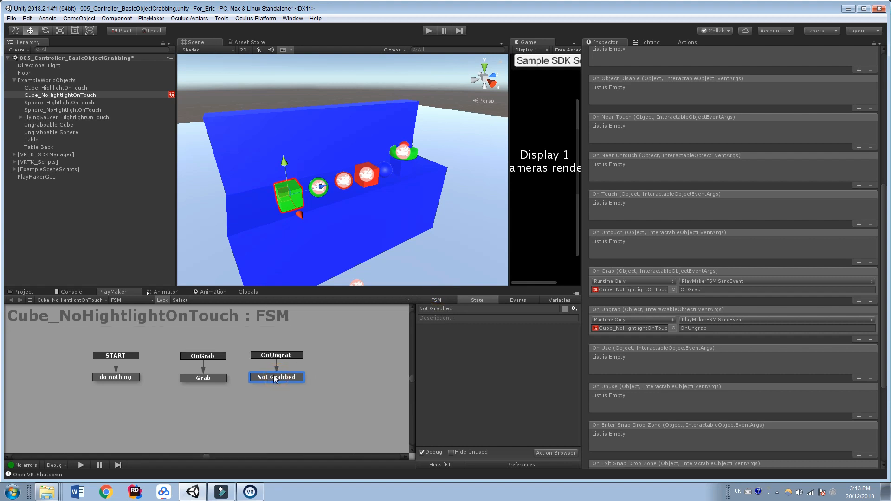
Add a Set Material Color action to both the Grab state and the Not Grabbed state.
{"action": "left_click", "coordinate": [207, 380]}
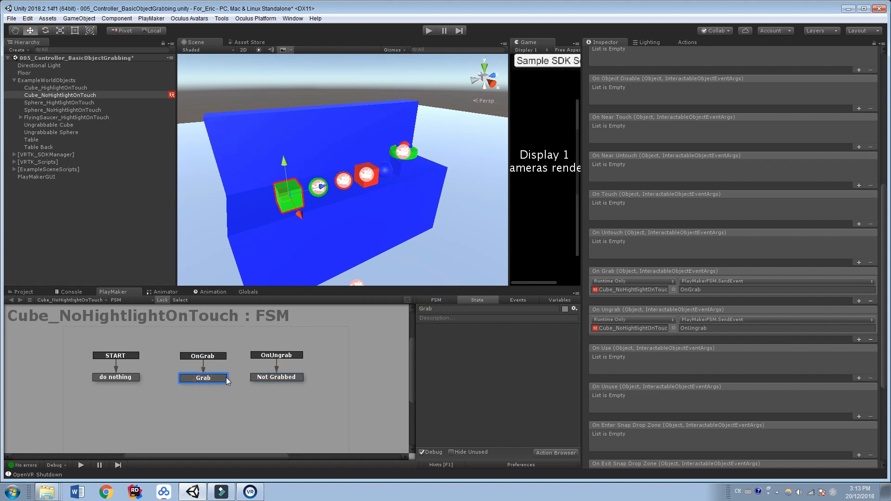
{"action": "left_click", "coordinate": [687, 42]}
{"action": "type", "text": "set"}
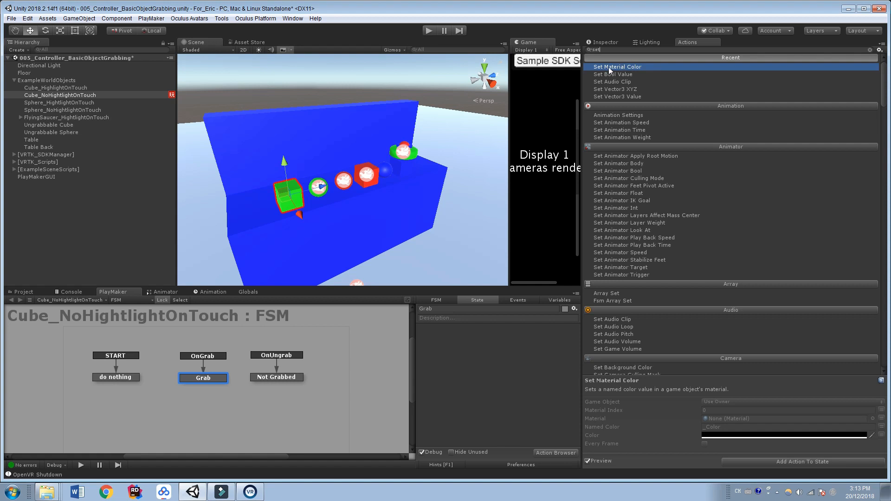
{"action": "type", "text": " materia"}
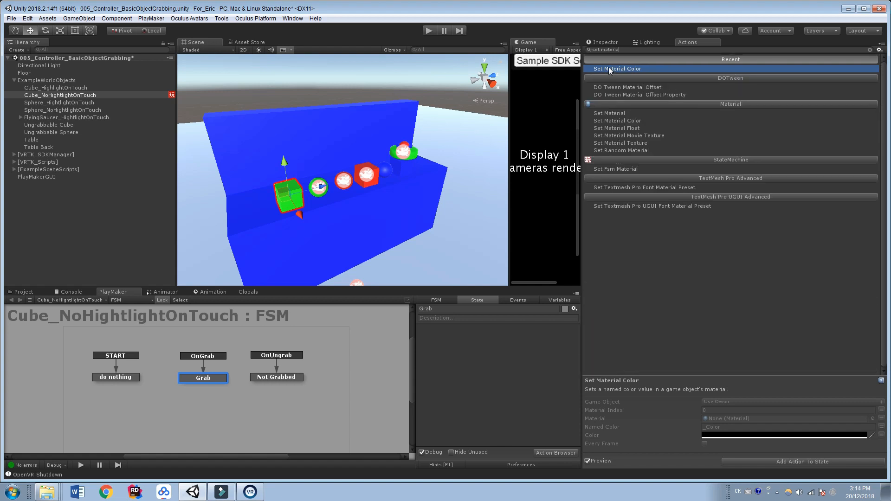
{"action": "type", "text": " color"}
{"action": "double_click", "coordinate": [609, 68]}
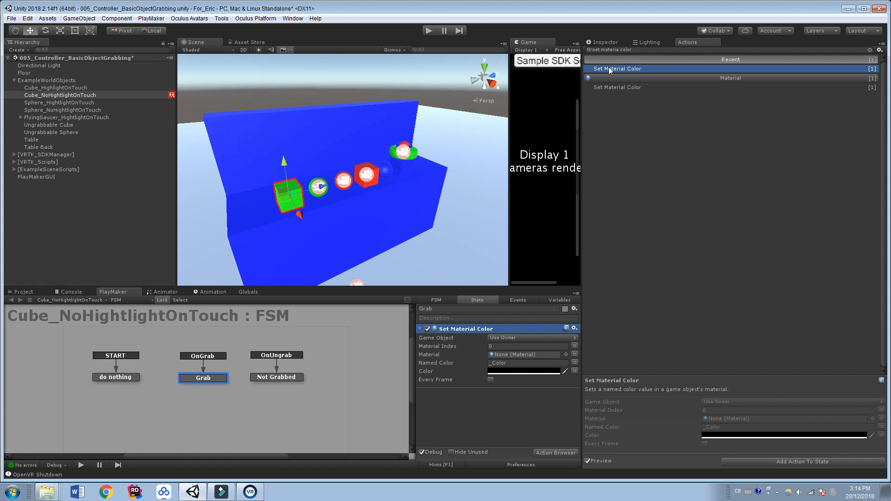
{"action": "left_click", "coordinate": [265, 377]}
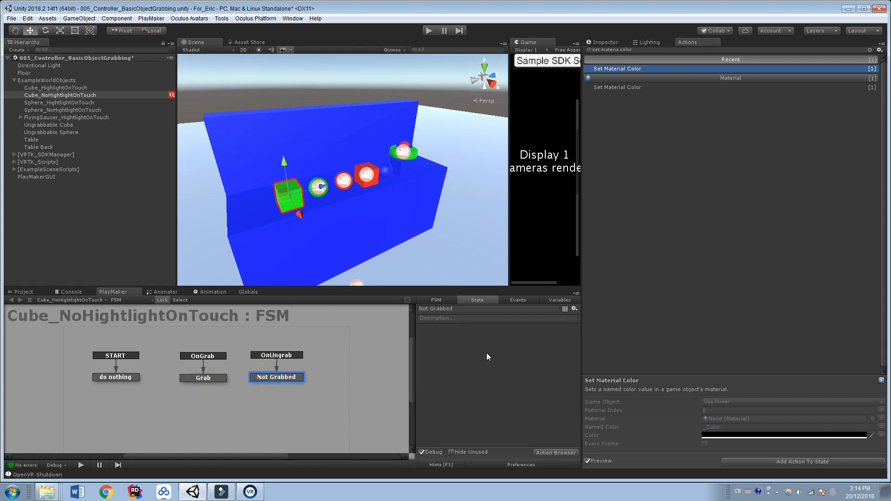
{"action": "double_click", "coordinate": [616, 68]}
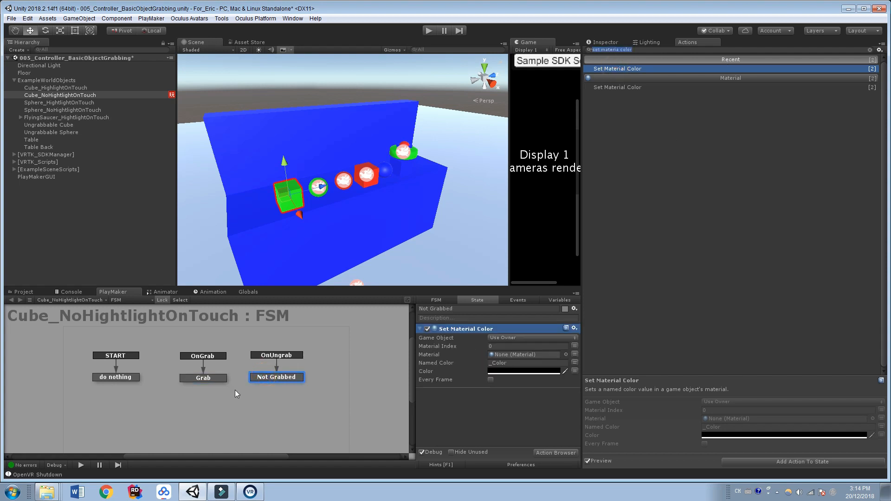
Set the Color of the Grab state's Set Material Color action to magenta.
{"action": "left_click", "coordinate": [214, 379]}
{"action": "left_click", "coordinate": [525, 371]}
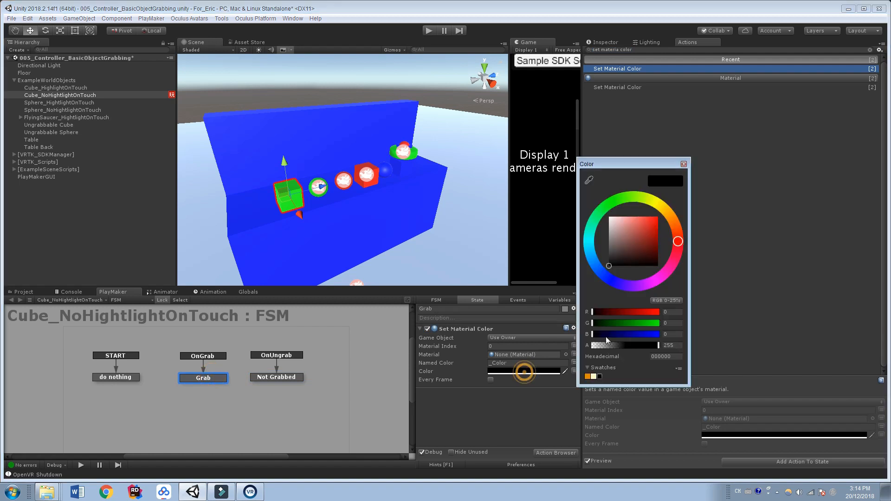
{"action": "left_click", "coordinate": [657, 279]}
{"action": "left_click_drag", "start_coordinate": [643, 240], "coordinate": [652, 223]}
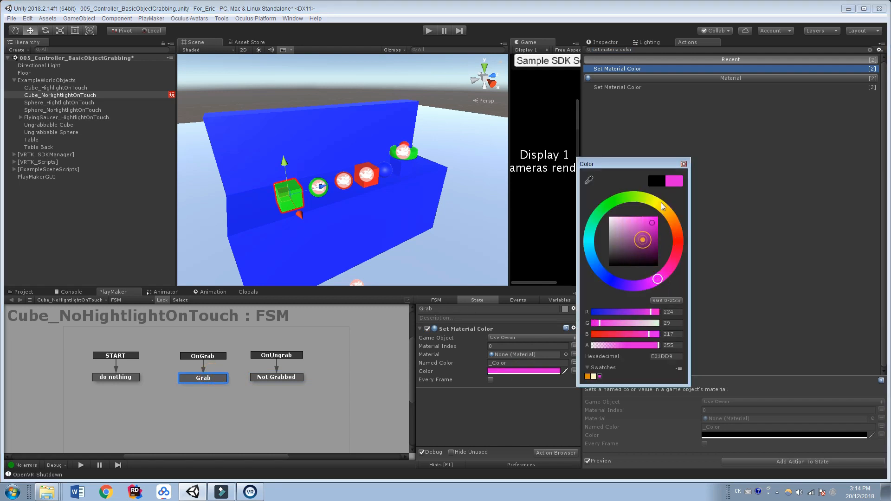
{"action": "left_click", "coordinate": [683, 163]}
Set the Color of the Not Grabbed state's Set Material Color action to red.
{"action": "left_click", "coordinate": [263, 376]}
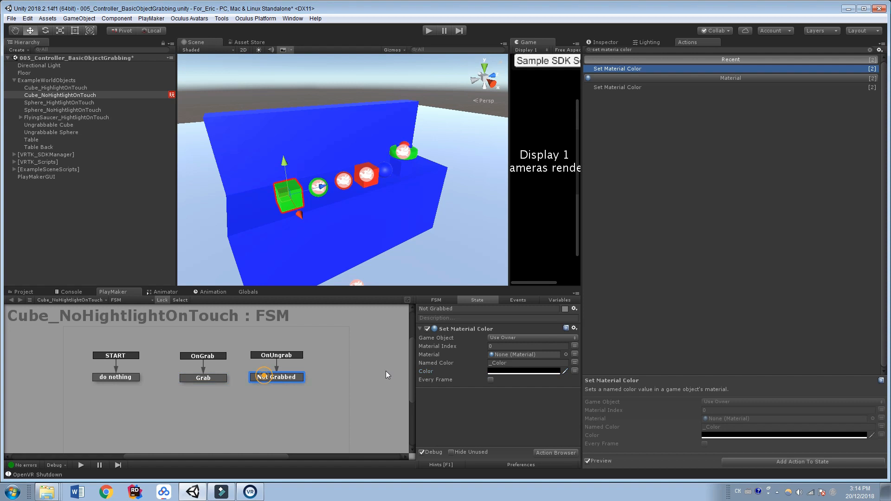
{"action": "left_click", "coordinate": [541, 372]}
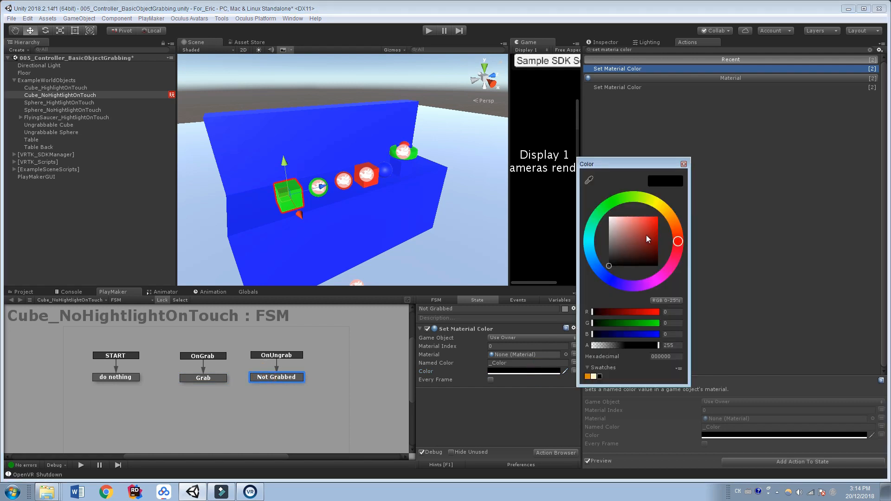
{"action": "left_click_drag", "start_coordinate": [646, 235], "coordinate": [669, 200]}
{"action": "left_click", "coordinate": [683, 164]}
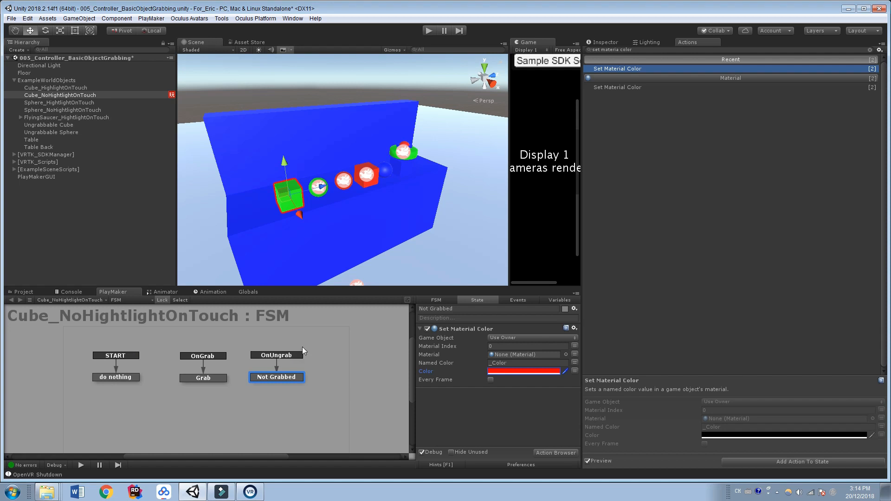
Save the scene and run it in Play mode to test the cube's color changes.
{"action": "left_click", "coordinate": [11, 19]}
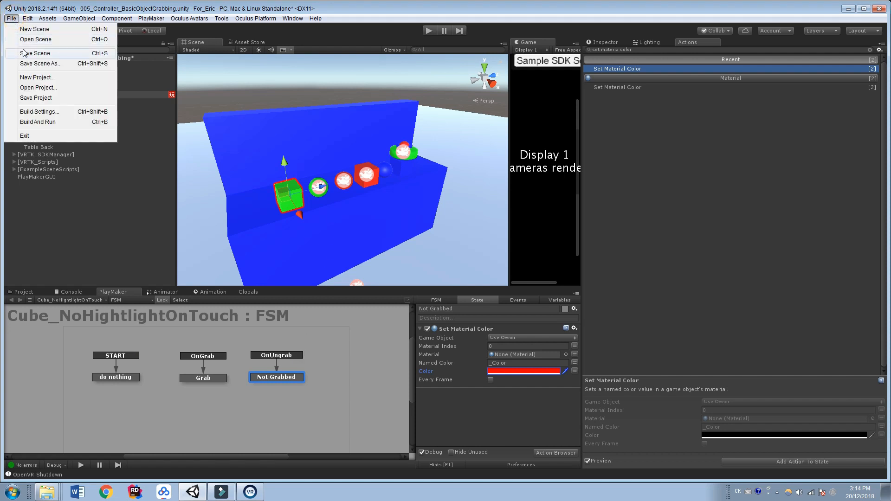
{"action": "left_click", "coordinate": [37, 53]}
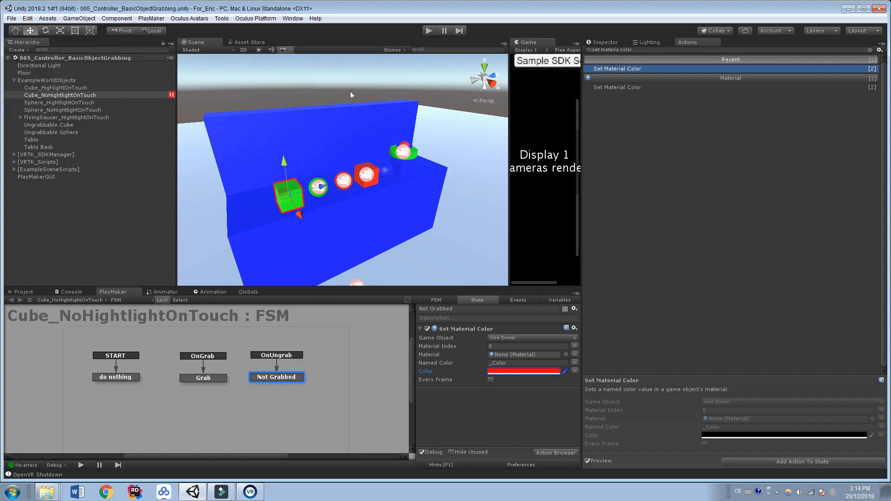
{"action": "left_click", "coordinate": [427, 32]}
Clear the "set material color" search text from the action browser.
{"action": "key", "text": "BackSpace"}
{"action": "key", "text": "BackSpace"}
{"action": "key", "text": "BackSpace"}
{"action": "key", "text": "BackSpace"}
{"action": "key", "text": "BackSpace"}
{"action": "key", "text": "BackSpace"}
{"action": "key", "text": "BackSpace"}
{"action": "key", "text": "BackSpace"}
{"action": "key", "text": "BackSpace"}
{"action": "key", "text": "BackSpace"}
{"action": "key", "text": "BackSpace"}
{"action": "key", "text": "BackSpace"}
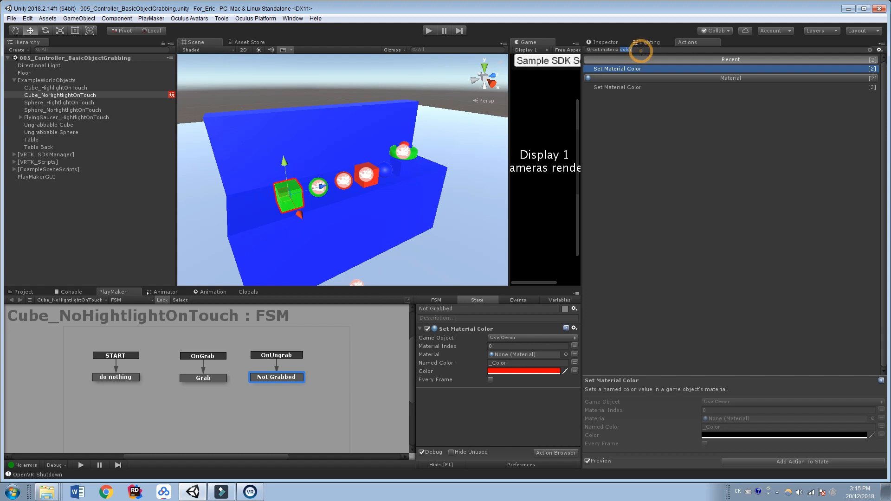
{"action": "key", "text": "BackSpace"}
{"action": "key", "text": "BackSpace"}
{"action": "key", "text": "BackSpace"}
{"action": "key", "text": "BackSpace"}
{"action": "key", "text": "BackSpace"}
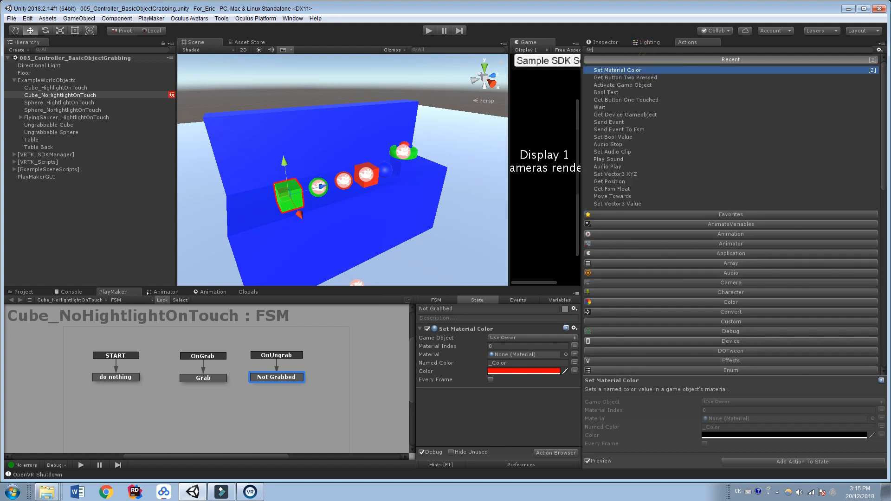
Add an OnGrab transition to the Grab state and link it to the Not Grabbed state.
{"action": "left_click", "coordinate": [118, 378]}
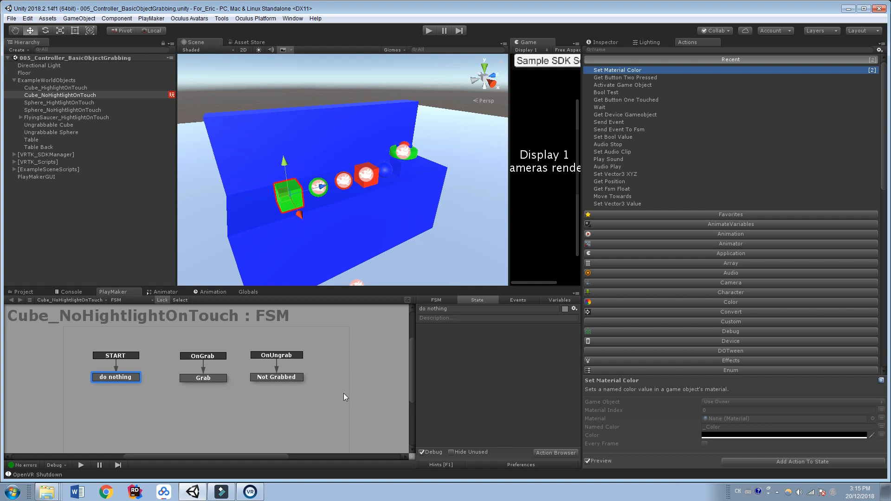
{"action": "left_click_drag", "start_coordinate": [211, 374], "coordinate": [202, 369]}
{"action": "right_click", "coordinate": [198, 373]}
{"action": "mouse_move", "coordinate": [226, 383]}
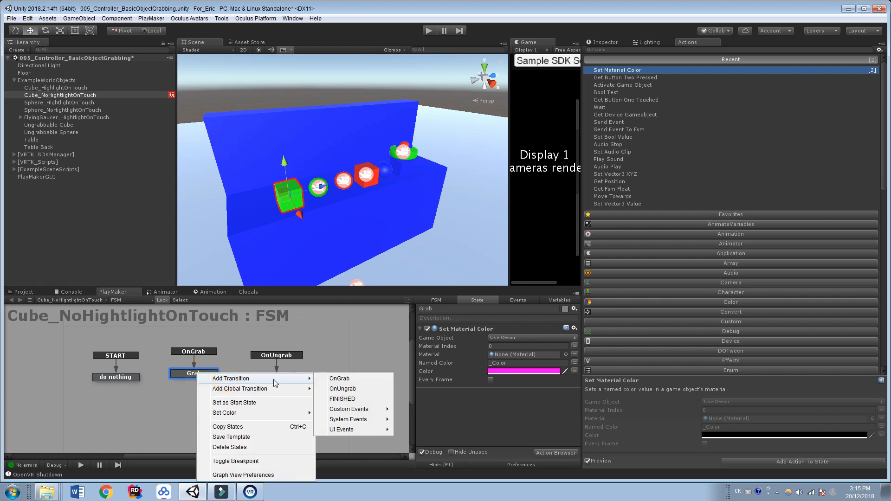
{"action": "left_click", "coordinate": [350, 379]}
{"action": "left_click_drag", "start_coordinate": [213, 380], "coordinate": [278, 374]}
Add an OnUngrab transition to the Not Grabbed state and link it back to the Grab state.
{"action": "right_click", "coordinate": [279, 376]}
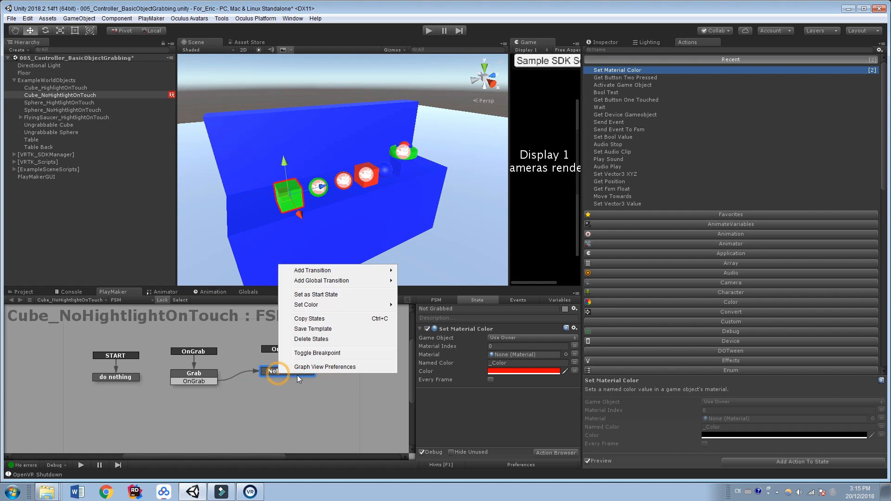
{"action": "mouse_move", "coordinate": [366, 271]}
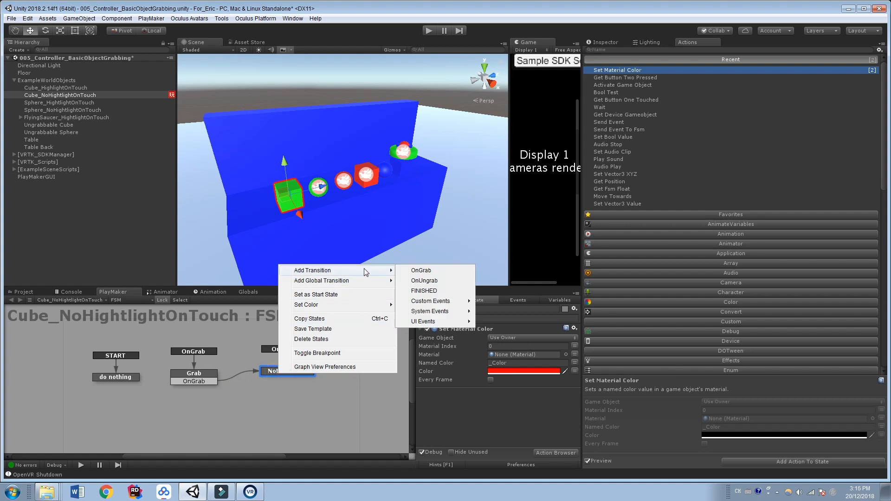
{"action": "left_click", "coordinate": [420, 280]}
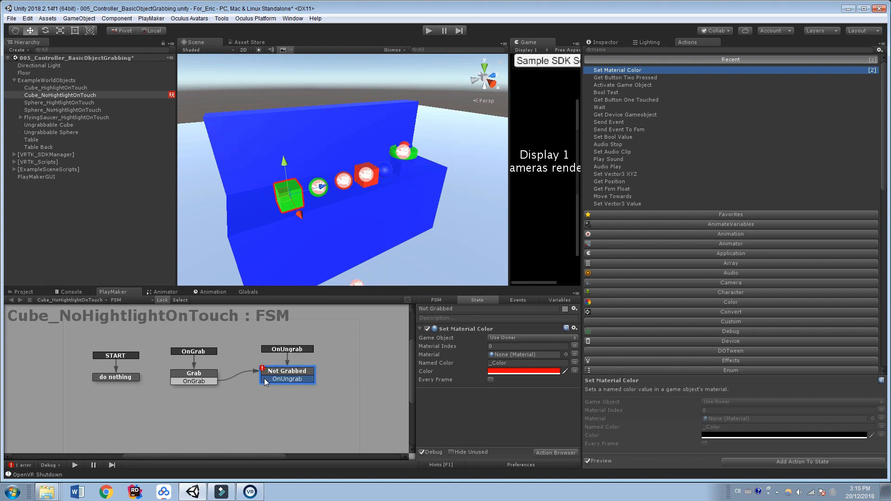
Delete the OnGrab global transition from the Grab state and the OnUngrab global transition from the Not Grabbed state.
{"action": "left_click", "coordinate": [202, 349]}
{"action": "right_click", "coordinate": [202, 349]}
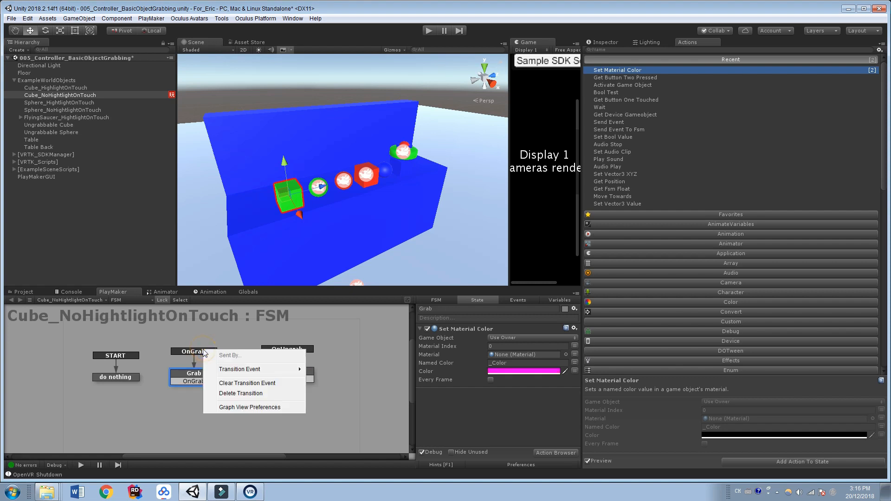
{"action": "left_click", "coordinate": [241, 393]}
{"action": "left_click", "coordinate": [281, 349]}
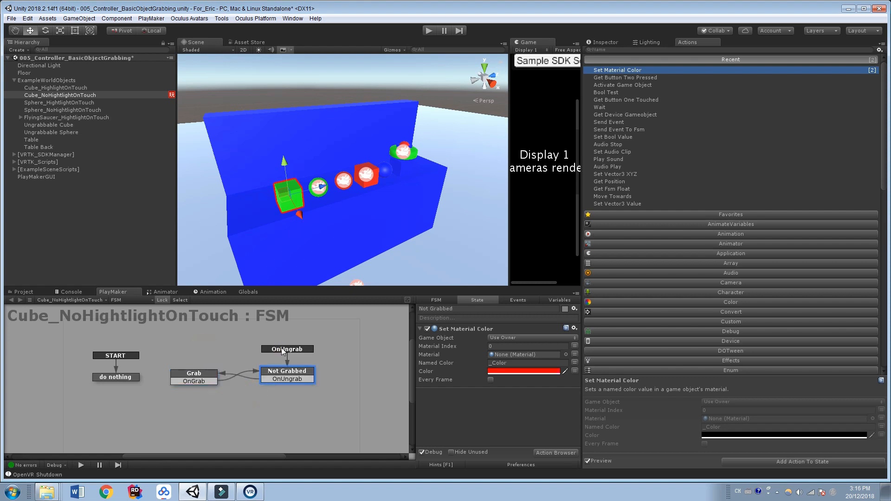
{"action": "right_click", "coordinate": [281, 349]}
{"action": "left_click", "coordinate": [304, 392]}
Collapse the cube's VRTK Interactable Object Unity Events component, review its component list, and return to the action browser.
{"action": "left_click", "coordinate": [608, 41]}
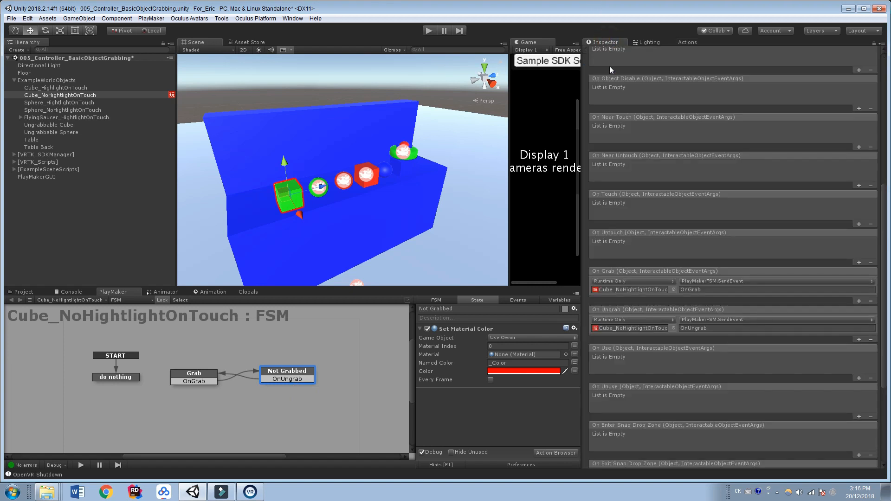
{"action": "scroll", "coordinate": [648, 157], "scroll_direction": "up", "scroll_amount": 3}
{"action": "left_click", "coordinate": [588, 191]}
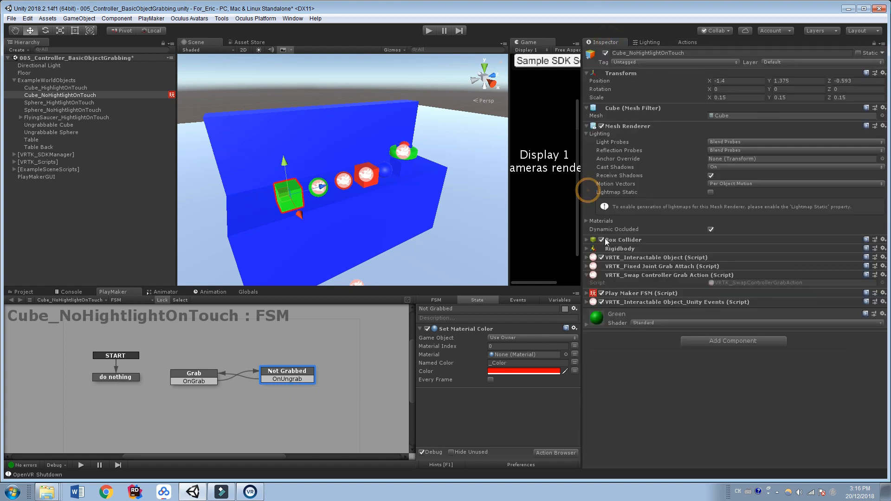
{"action": "left_click", "coordinate": [599, 303]}
{"action": "left_click", "coordinate": [689, 41]}
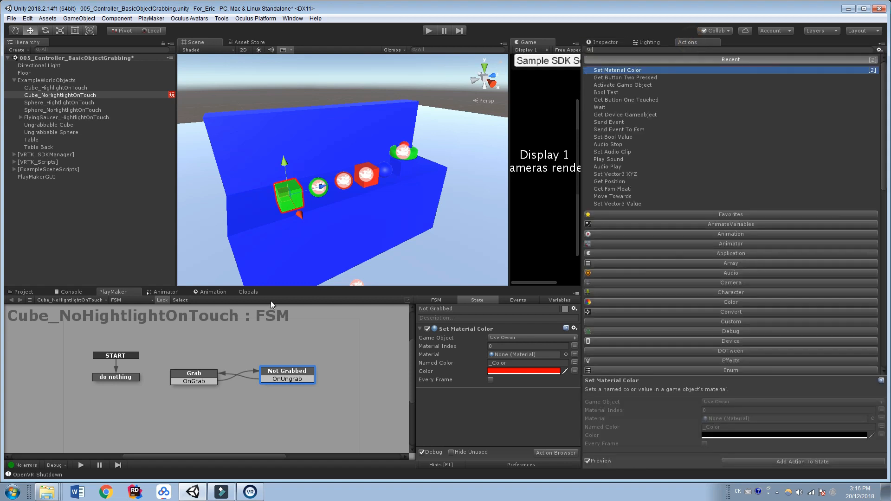
Move the Not Grabbed state farther from Grab and add a new state below and between them.
{"action": "left_click", "coordinate": [189, 370]}
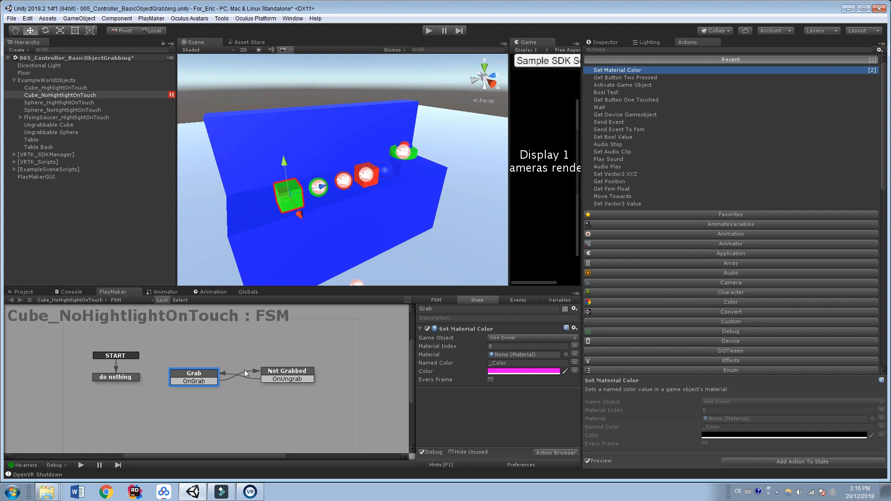
{"action": "left_click", "coordinate": [284, 375]}
{"action": "key", "text": "Delete"}
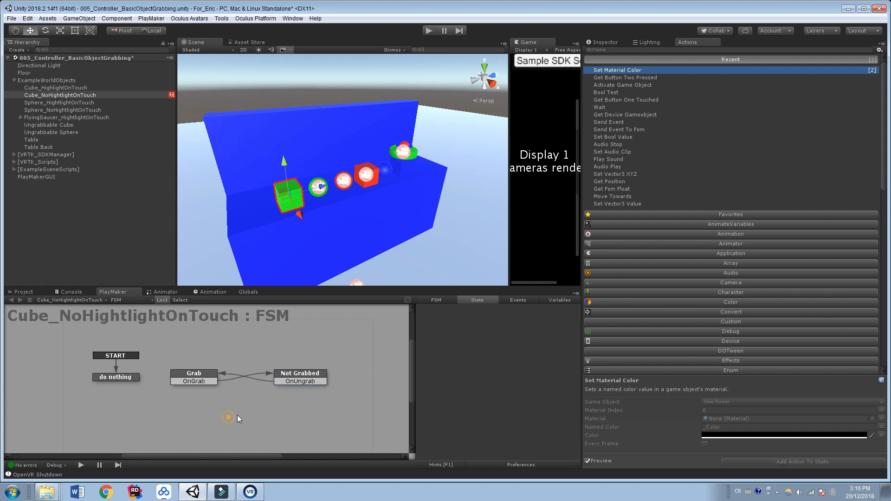
{"action": "right_click", "coordinate": [232, 415]}
{"action": "left_click", "coordinate": [275, 294]}
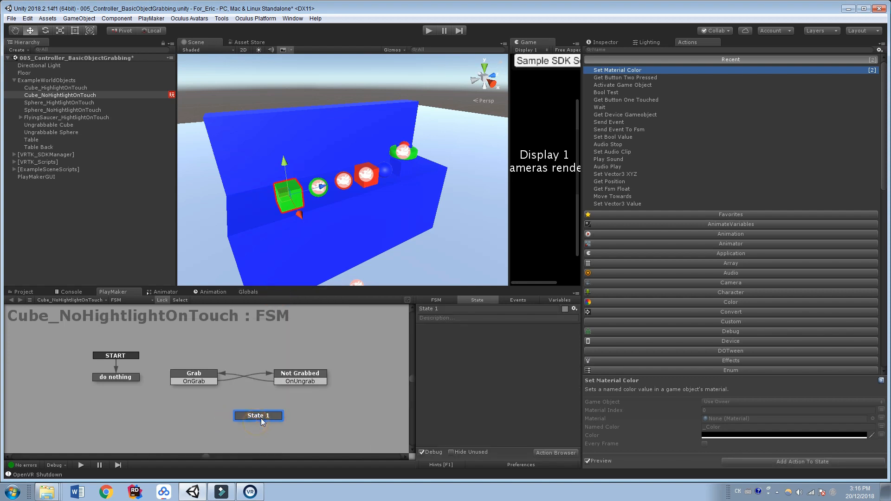
{"action": "left_click_drag", "start_coordinate": [269, 413], "coordinate": [254, 415]}
Add an OnGrab transition from the new state to Grab, and relink Not Grabbed's OnUngrab transition to the new state.
{"action": "right_click", "coordinate": [255, 416]}
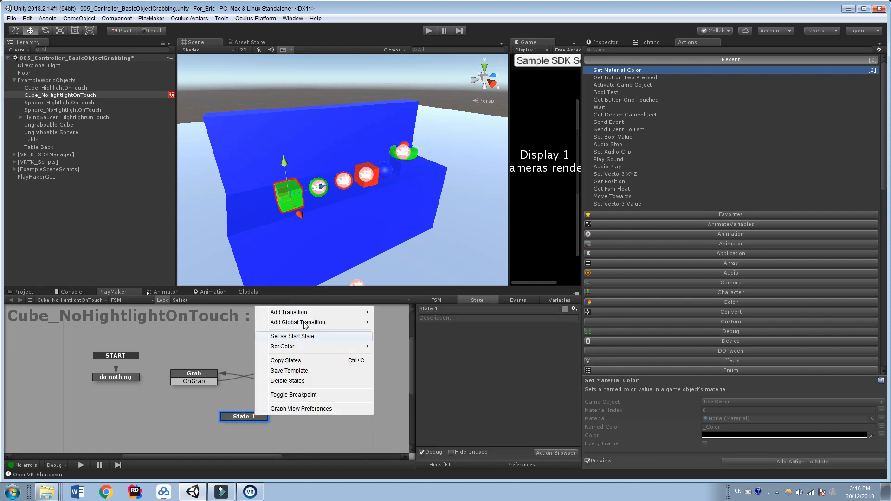
{"action": "mouse_move", "coordinate": [309, 314]}
{"action": "left_click", "coordinate": [395, 322]}
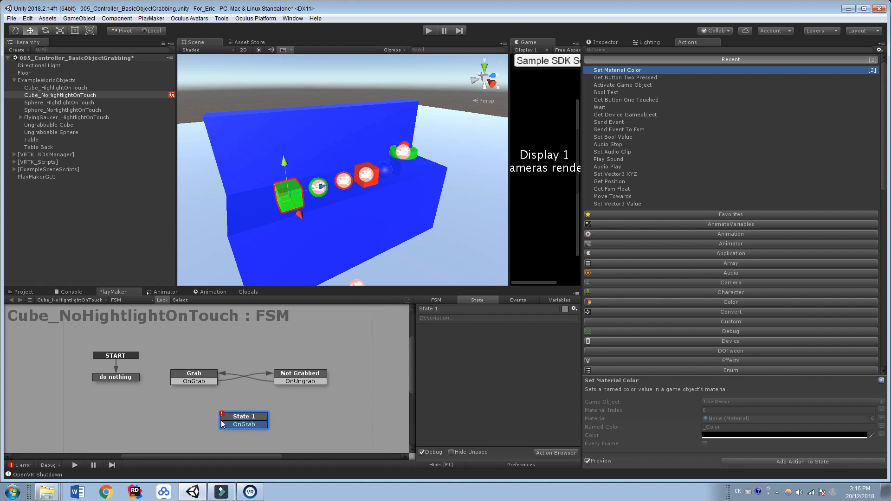
{"action": "left_click_drag", "start_coordinate": [211, 403], "coordinate": [203, 382]}
{"action": "left_click_drag", "start_coordinate": [281, 377], "coordinate": [268, 414]}
{"action": "left_click_drag", "start_coordinate": [290, 376], "coordinate": [295, 379]}
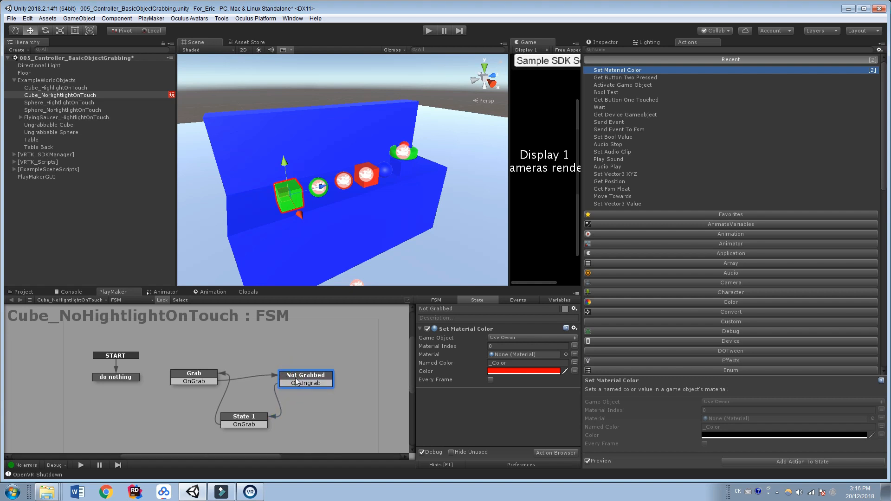